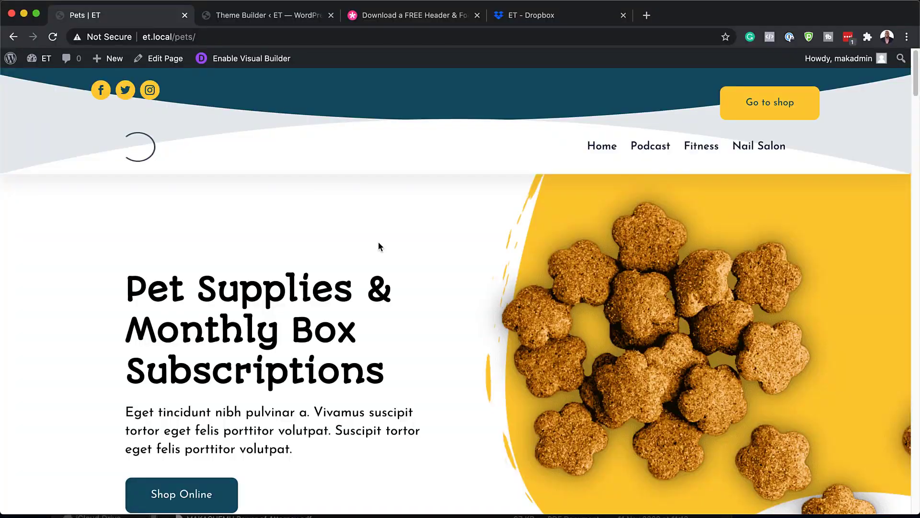
- Scroll the Pets page down to its footer and back up slightly
{"action": "scroll", "coordinate": [379, 245], "scroll_direction": "down", "scroll_amount": 5}
{"action": "scroll", "coordinate": [379, 246], "scroll_direction": "down", "scroll_amount": 15}
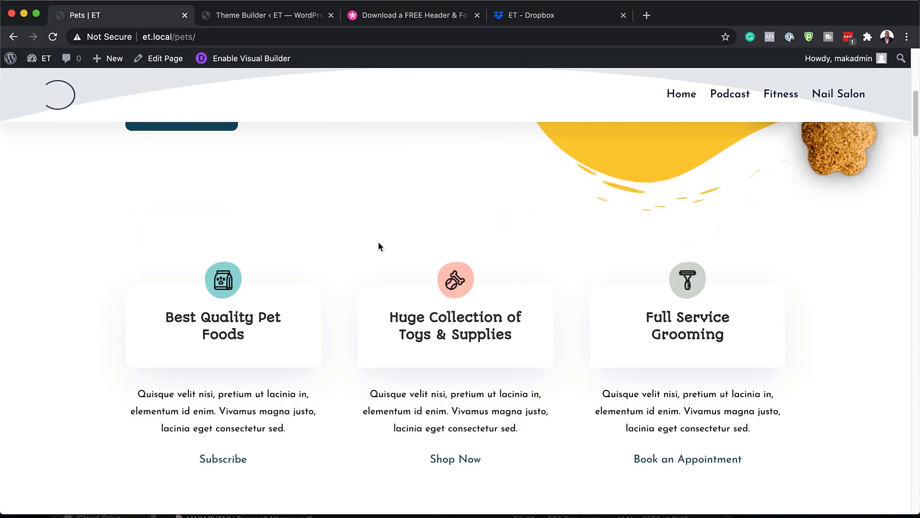
{"action": "scroll", "coordinate": [378, 246], "scroll_direction": "down", "scroll_amount": 20}
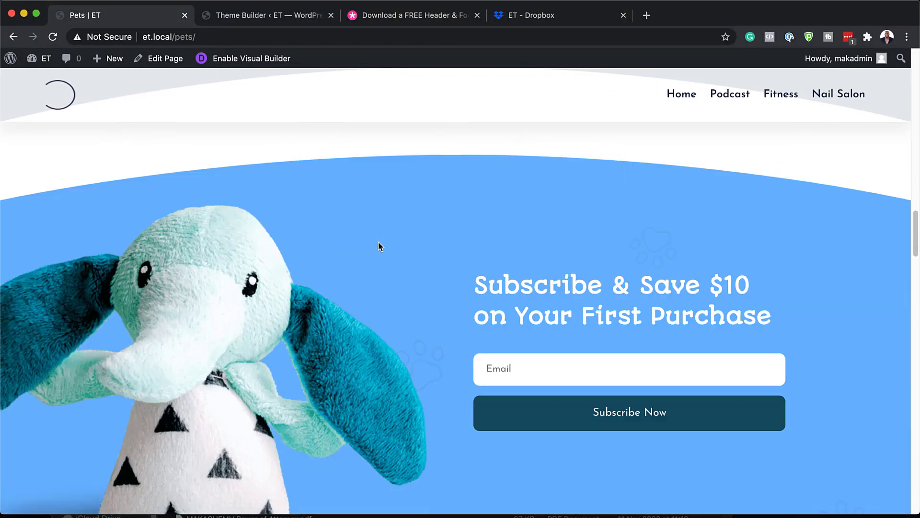
{"action": "scroll", "coordinate": [379, 245], "scroll_direction": "down", "scroll_amount": 10}
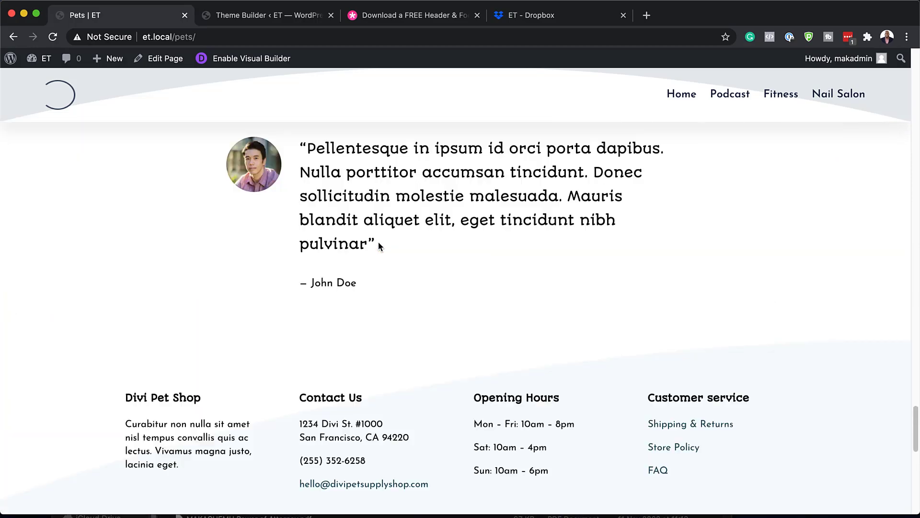
{"action": "scroll", "coordinate": [378, 242], "scroll_direction": "up", "scroll_amount": 20}
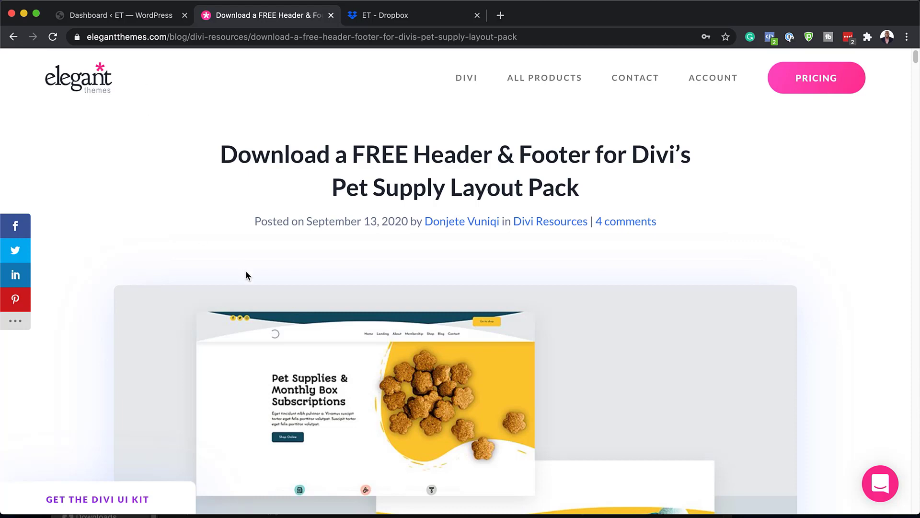
{"action": "scroll", "coordinate": [246, 274], "scroll_direction": "down", "scroll_amount": 2}
{"action": "scroll", "coordinate": [248, 273], "scroll_direction": "down", "scroll_amount": 3}
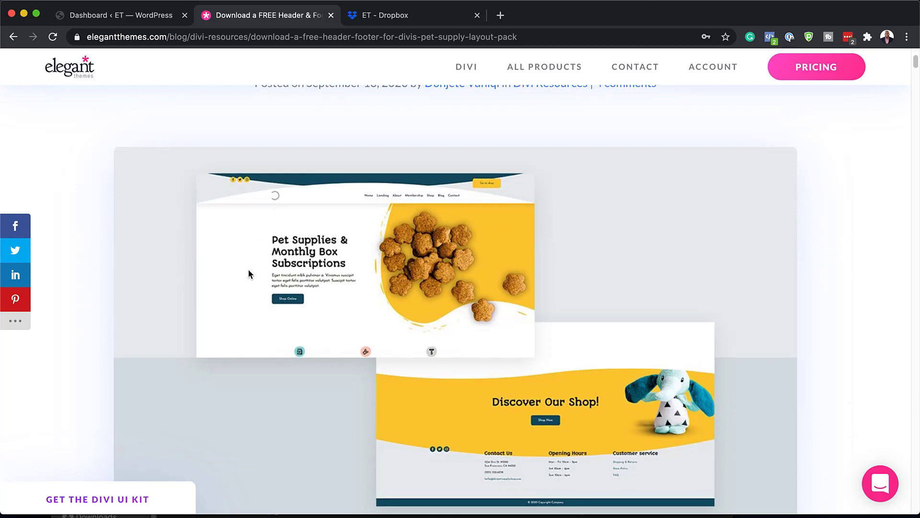
{"action": "scroll", "coordinate": [249, 273], "scroll_direction": "down", "scroll_amount": 1}
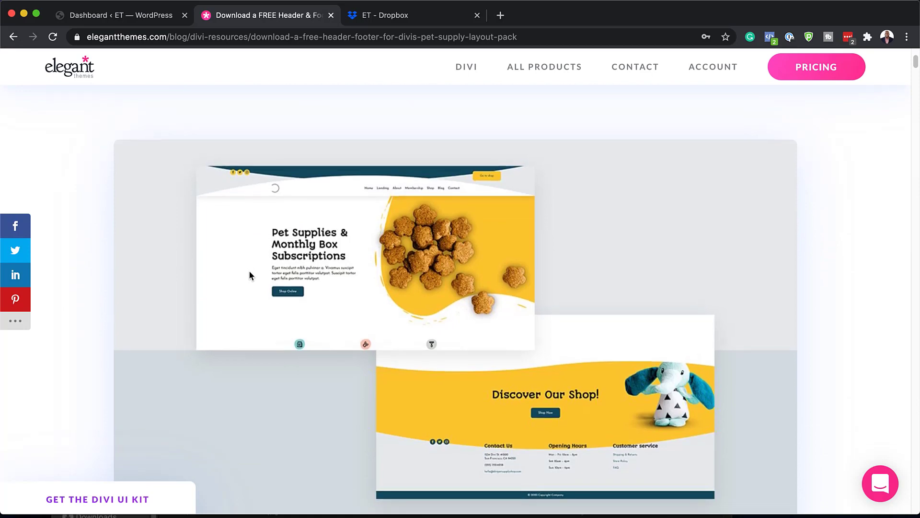
{"action": "scroll", "coordinate": [249, 274], "scroll_direction": "down", "scroll_amount": 10}
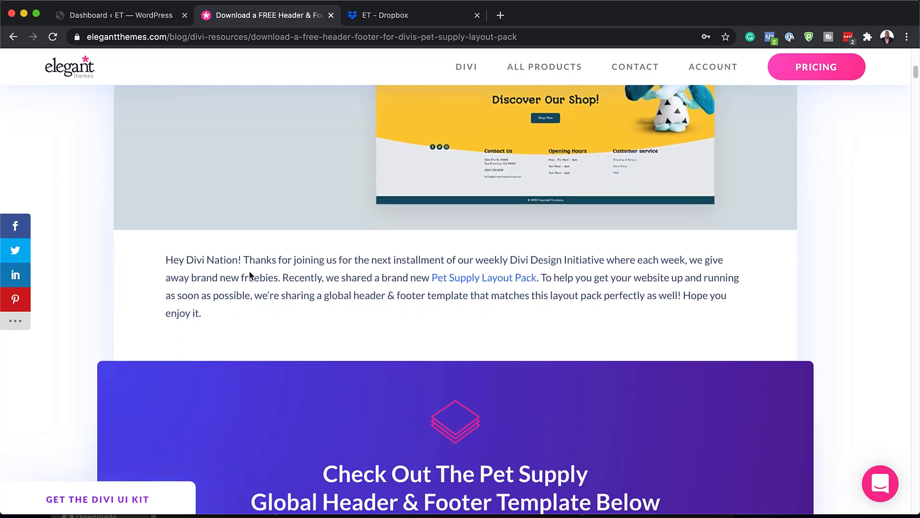
{"action": "scroll", "coordinate": [250, 272], "scroll_direction": "down", "scroll_amount": 7}
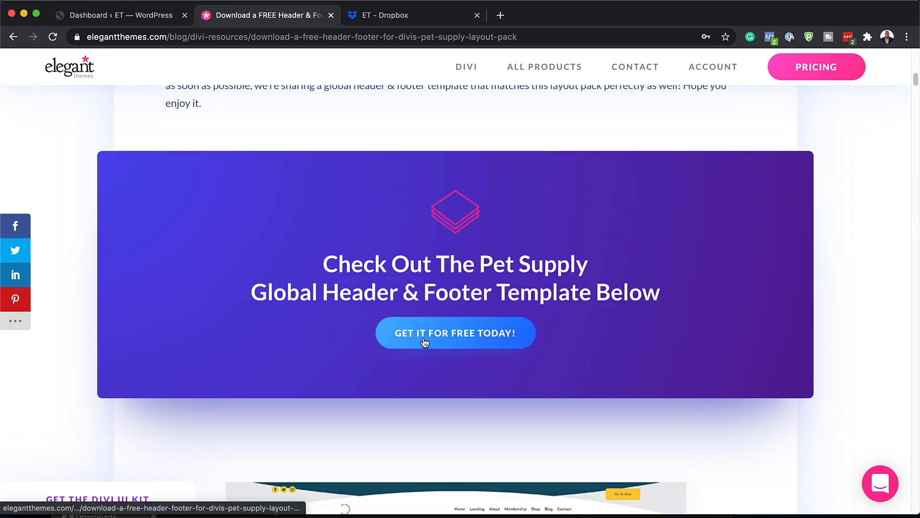
- Submit an email address on the free-download form and download the Pet Supply header-footer zip
{"action": "left_click", "coordinate": [479, 338]}
{"action": "left_click", "coordinate": [399, 391]}
{"action": "left_click", "coordinate": [635, 396]}
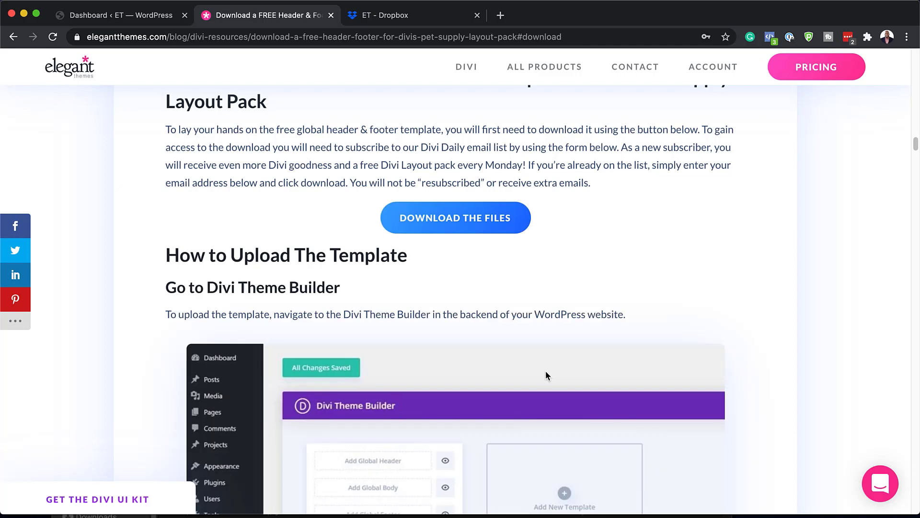
{"action": "left_click", "coordinate": [464, 224]}
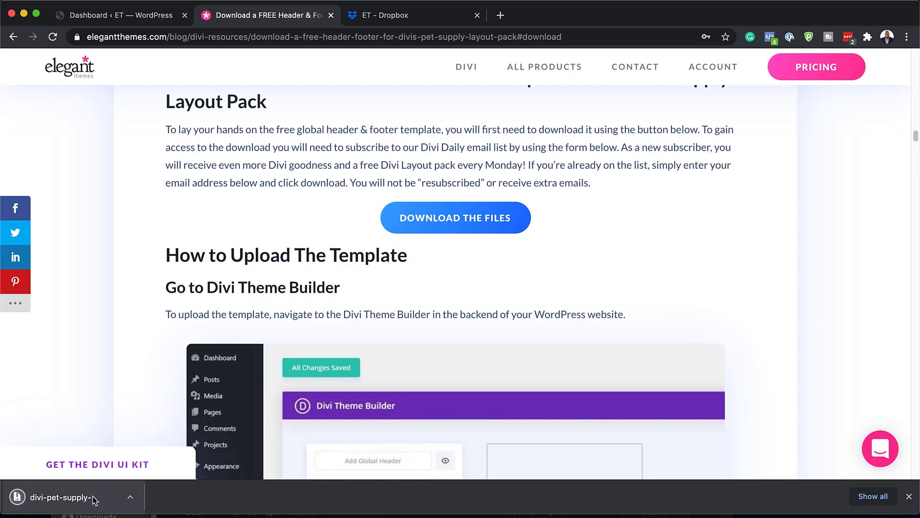
{"action": "left_click", "coordinate": [131, 499]}
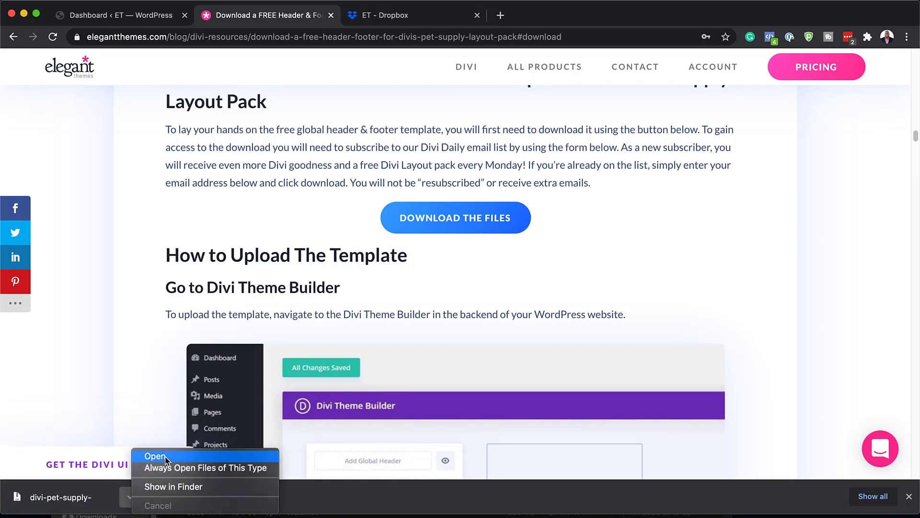
- Extract the Pet Supply zip in Finder and locate divi-pet-supply-header-footer-template.json
{"action": "left_click", "coordinate": [168, 485]}
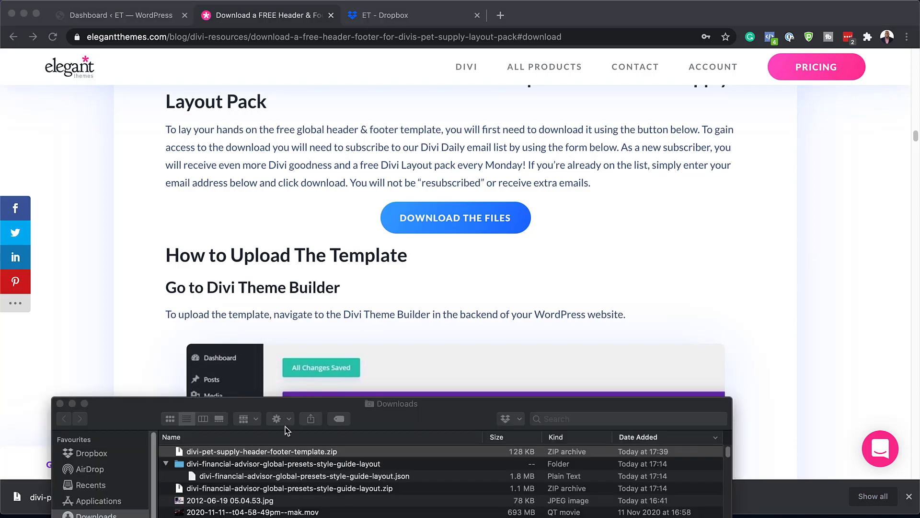
{"action": "left_click_drag", "start_coordinate": [446, 426], "coordinate": [440, 286]}
{"action": "double_click", "coordinate": [174, 313]}
{"action": "left_click", "coordinate": [173, 311]}
{"action": "left_click", "coordinate": [159, 336]}
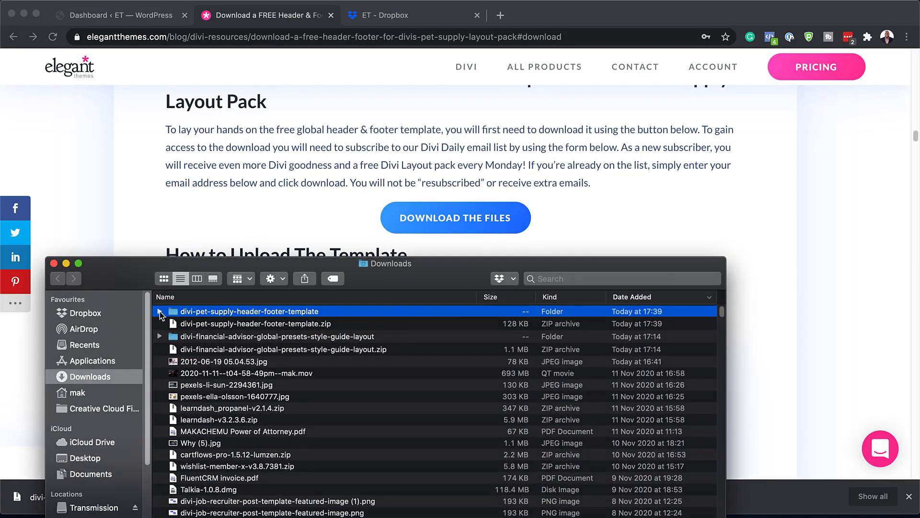
{"action": "left_click", "coordinate": [159, 311]}
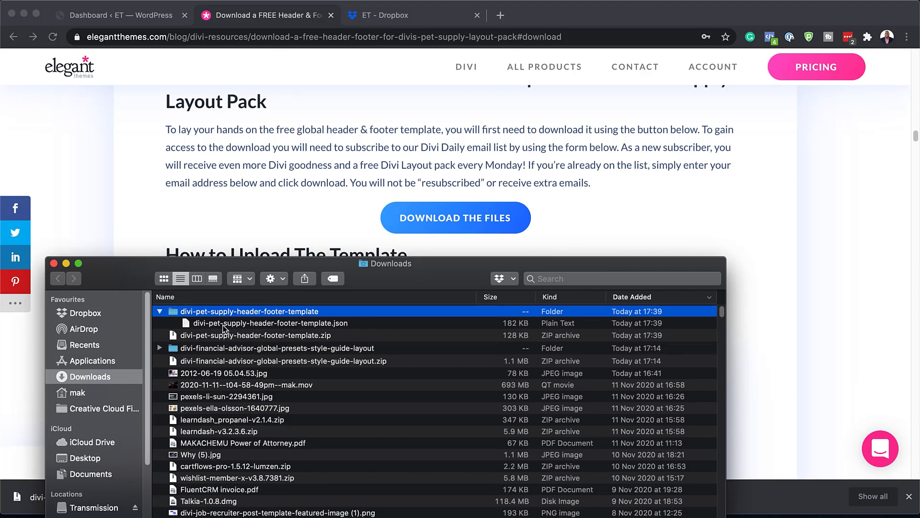
{"action": "left_click", "coordinate": [200, 325]}
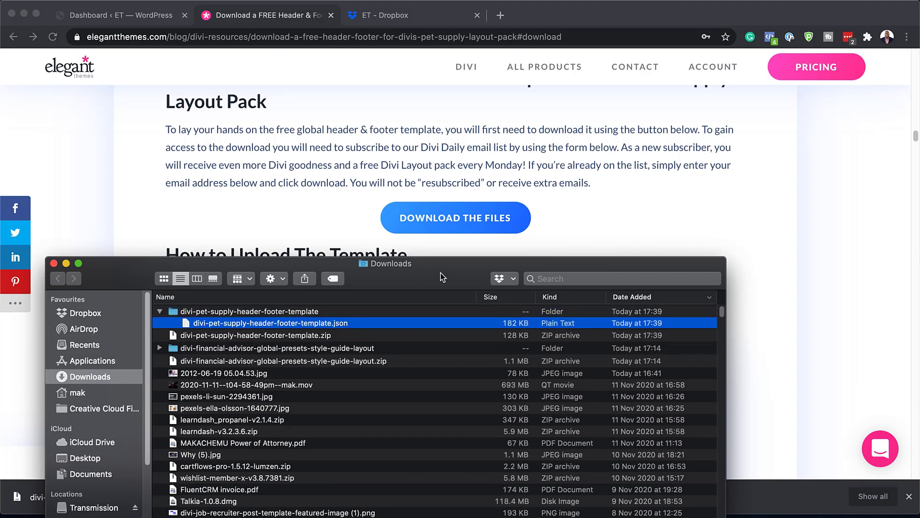
{"action": "key", "text": "super+h"}
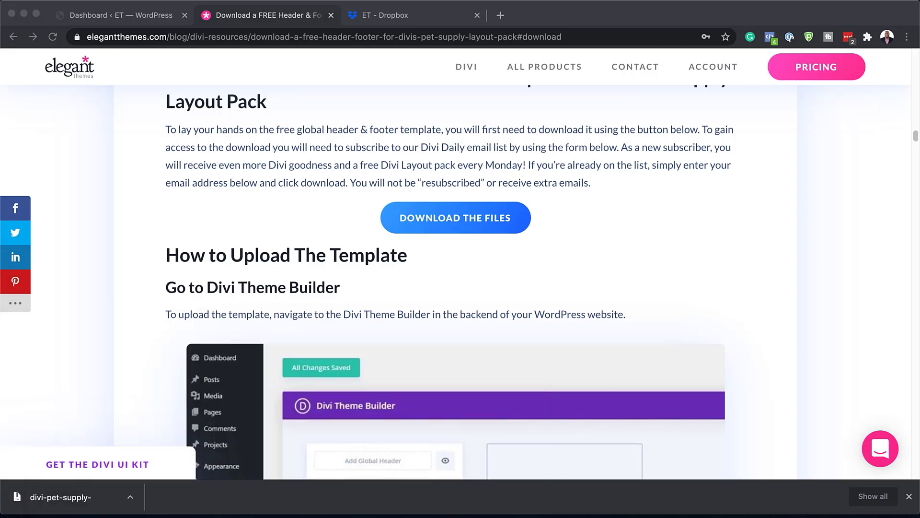
{"action": "left_click", "coordinate": [138, 14]}
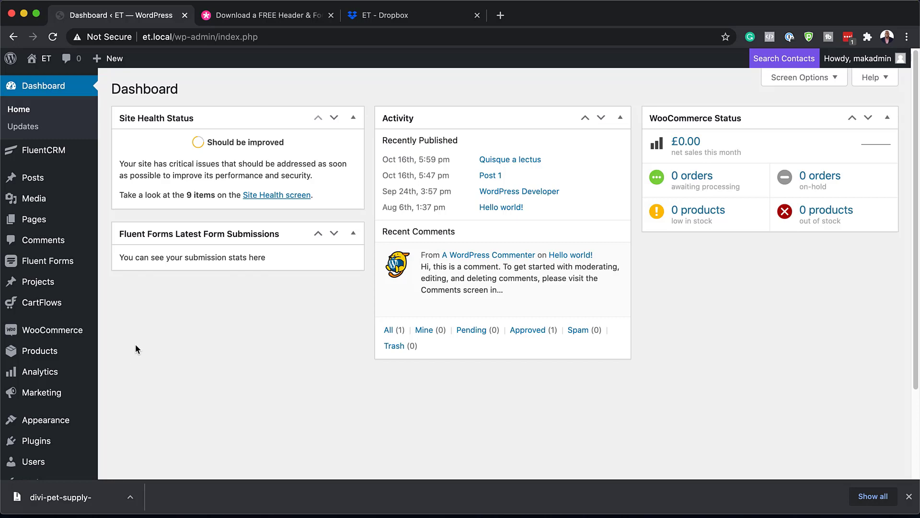
- Open Divi > Theme Builder and its Portability export/import dialog
{"action": "scroll", "coordinate": [176, 333], "scroll_direction": "down", "scroll_amount": 5}
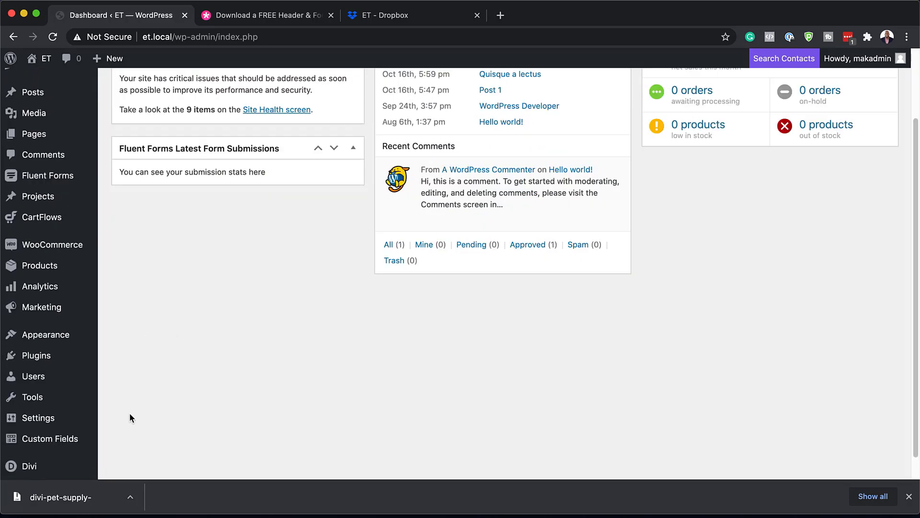
{"action": "mouse_move", "coordinate": [42, 442]}
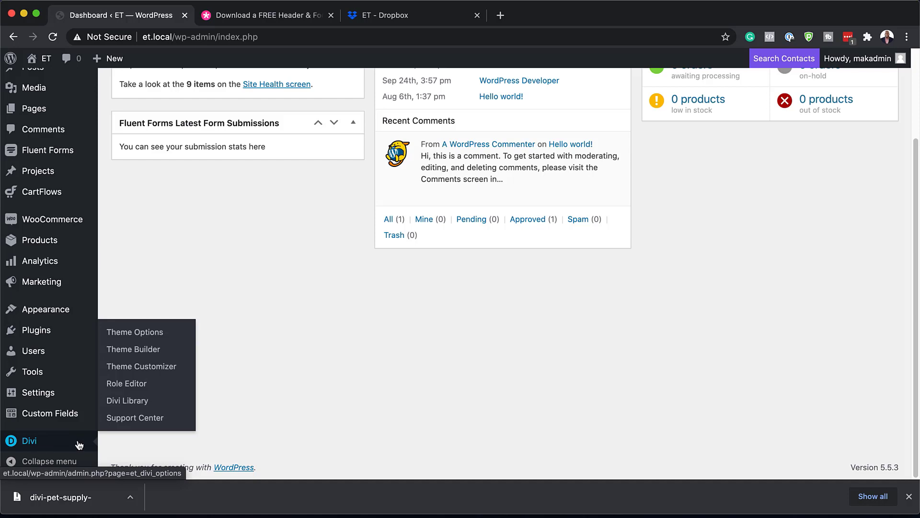
{"action": "left_click", "coordinate": [163, 352]}
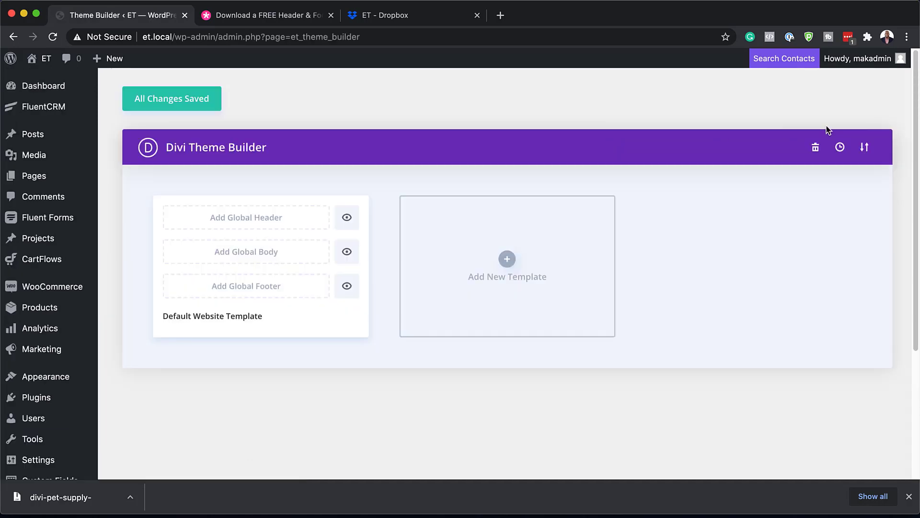
{"action": "left_click", "coordinate": [865, 148]}
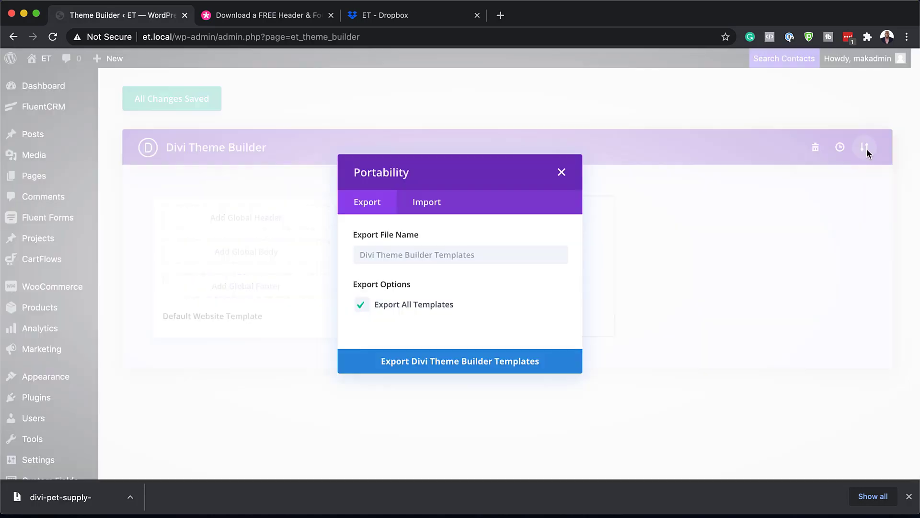
- Import divi-pet-supply-header-footer-template.json from Finder via the Portability Import tab
{"action": "left_click", "coordinate": [426, 187]}
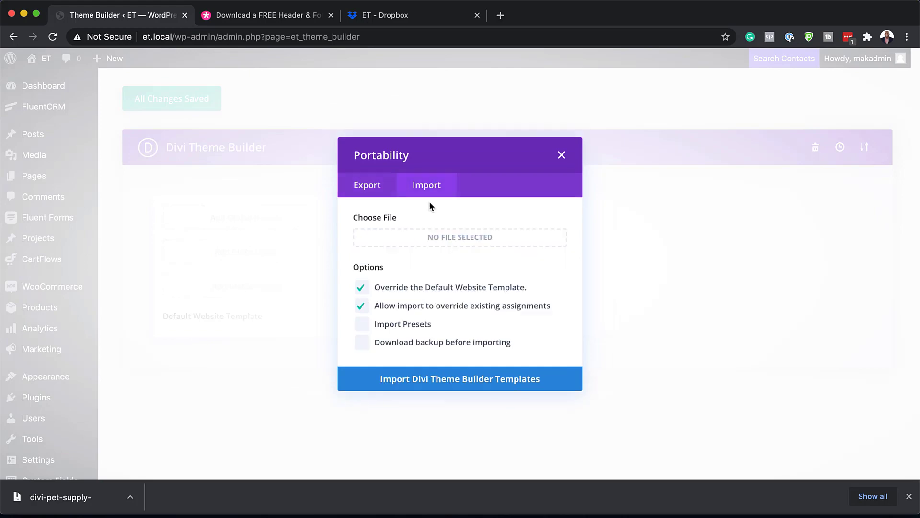
{"action": "key", "text": "super+Tab"}
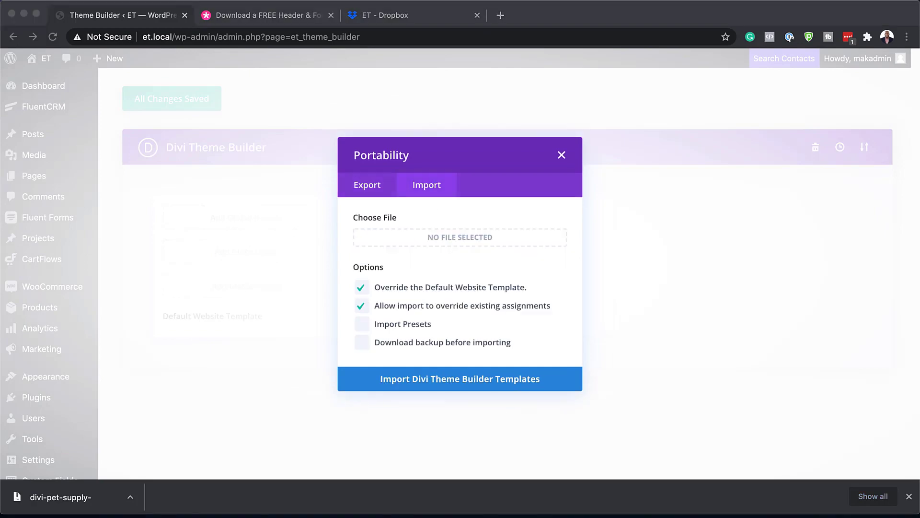
{"action": "left_click_drag", "start_coordinate": [394, 360], "coordinate": [384, 362]}
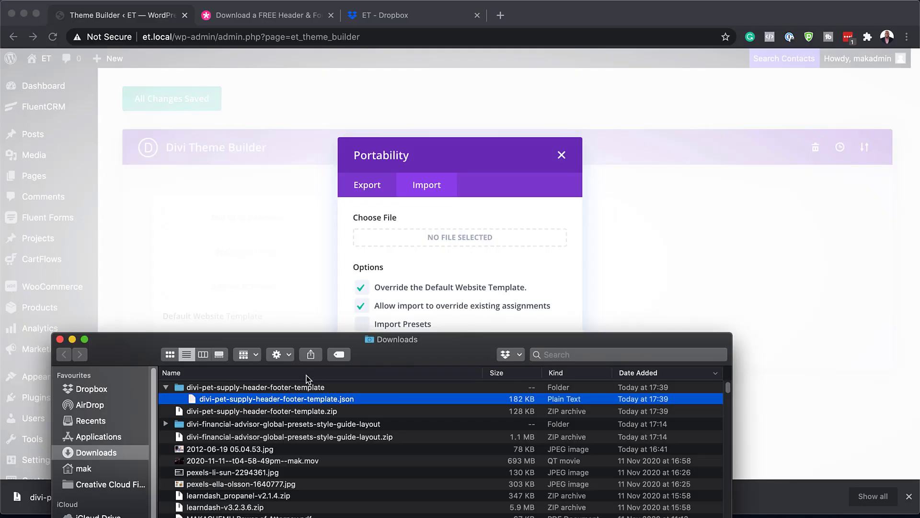
{"action": "left_click_drag", "start_coordinate": [194, 398], "coordinate": [364, 239]}
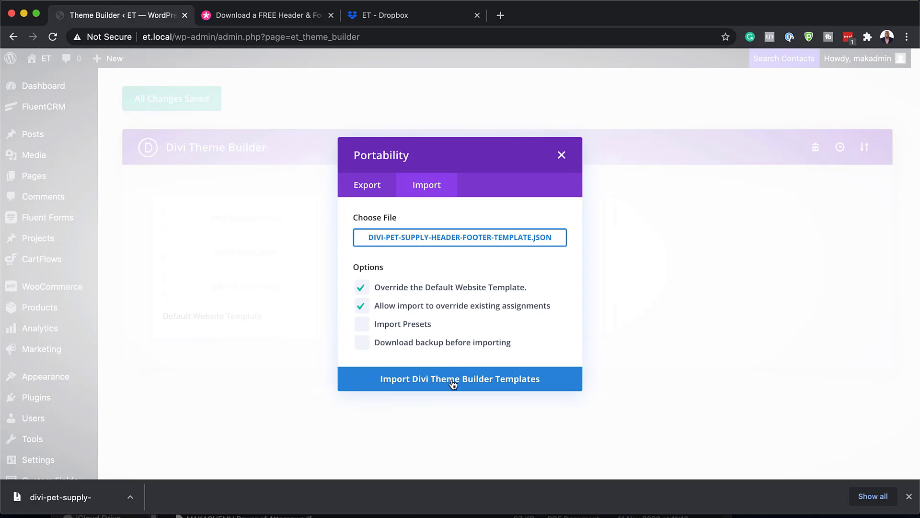
{"action": "left_click", "coordinate": [452, 383]}
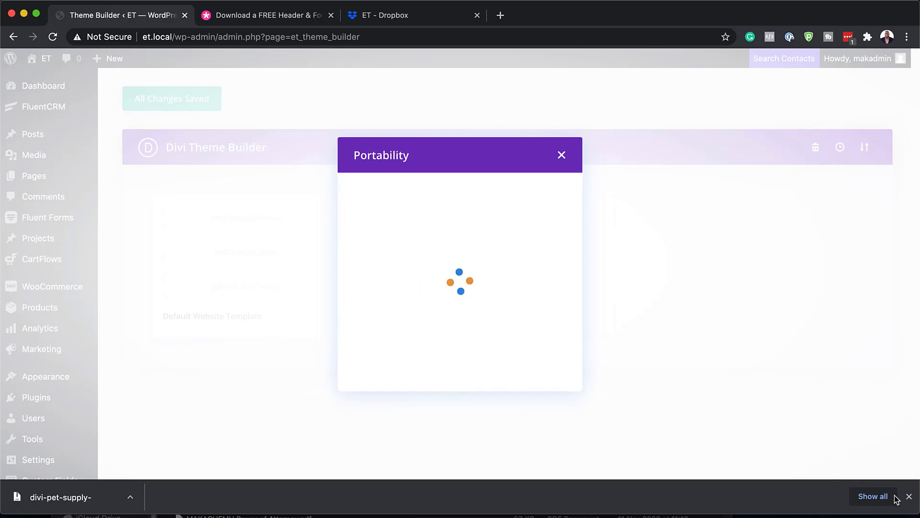
- Once the import completes, visit the live site from the admin bar's site menu
{"action": "left_click", "coordinate": [909, 496]}
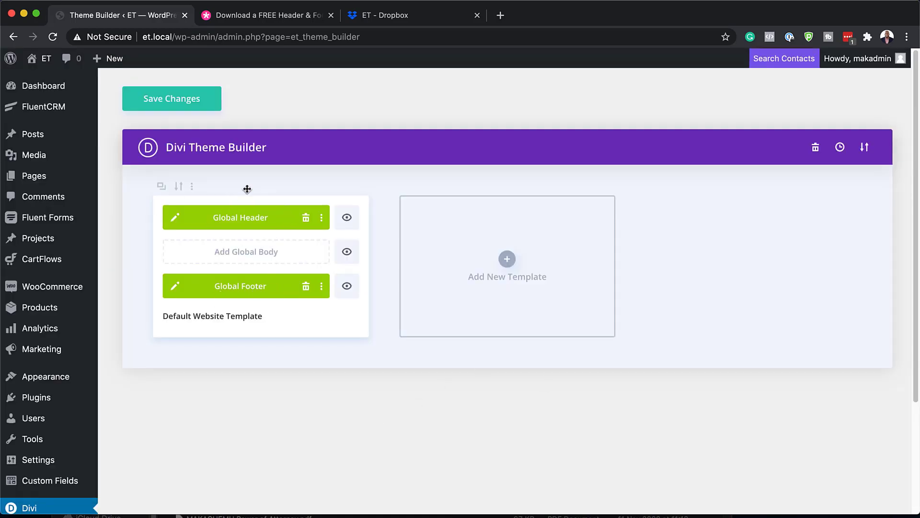
{"action": "mouse_move", "coordinate": [49, 88]}
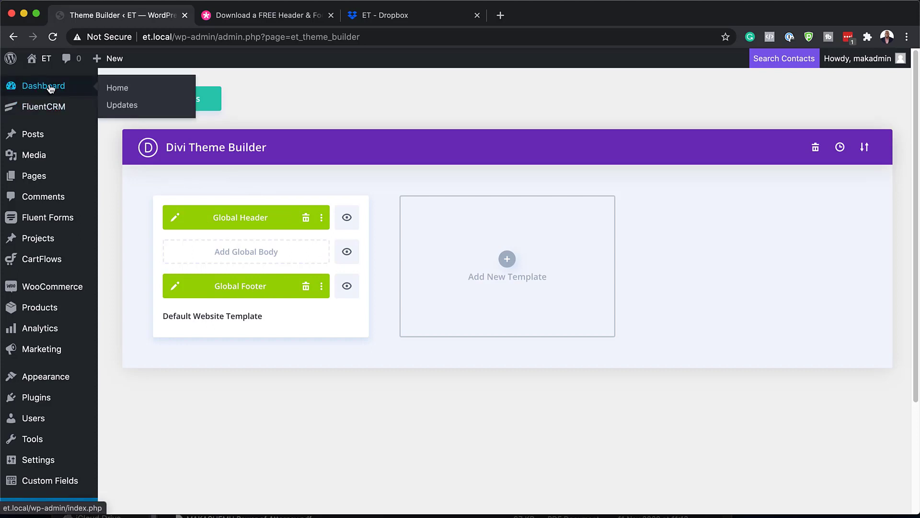
{"action": "mouse_move", "coordinate": [43, 58]}
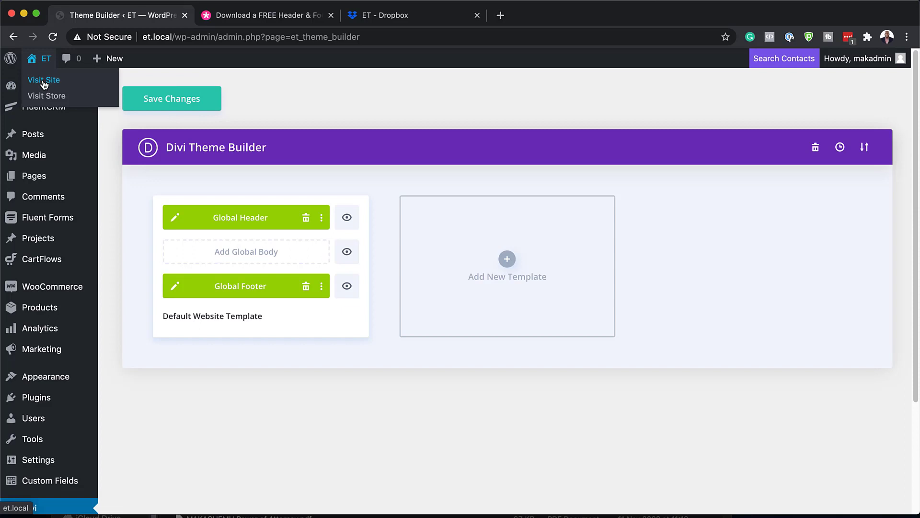
{"action": "left_click", "coordinate": [43, 81], "text": "super"}
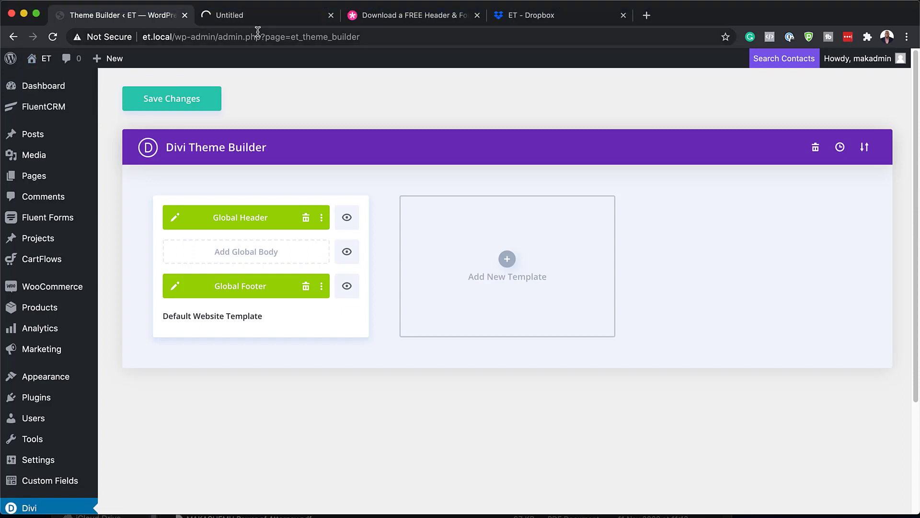
- Check the header and footer on the home page and the Fitness page
{"action": "left_click", "coordinate": [275, 16]}
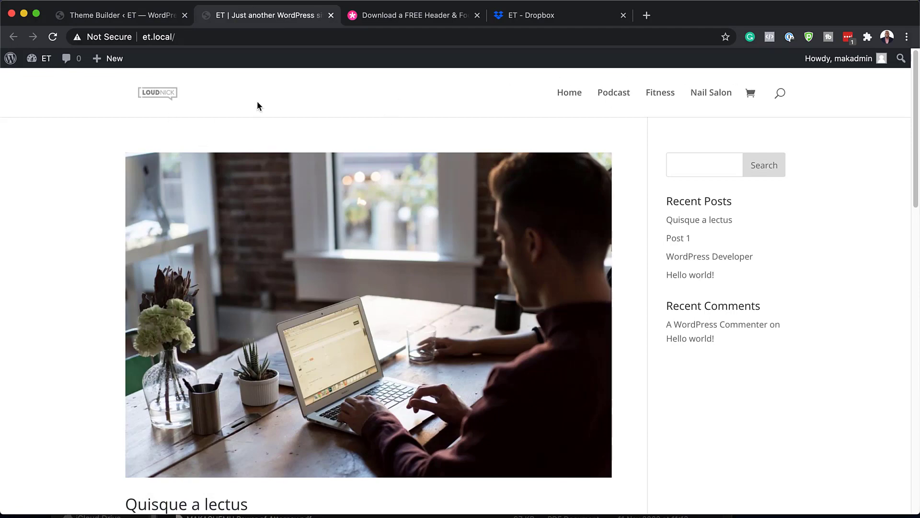
{"action": "scroll", "coordinate": [190, 312], "scroll_direction": "down", "scroll_amount": 15}
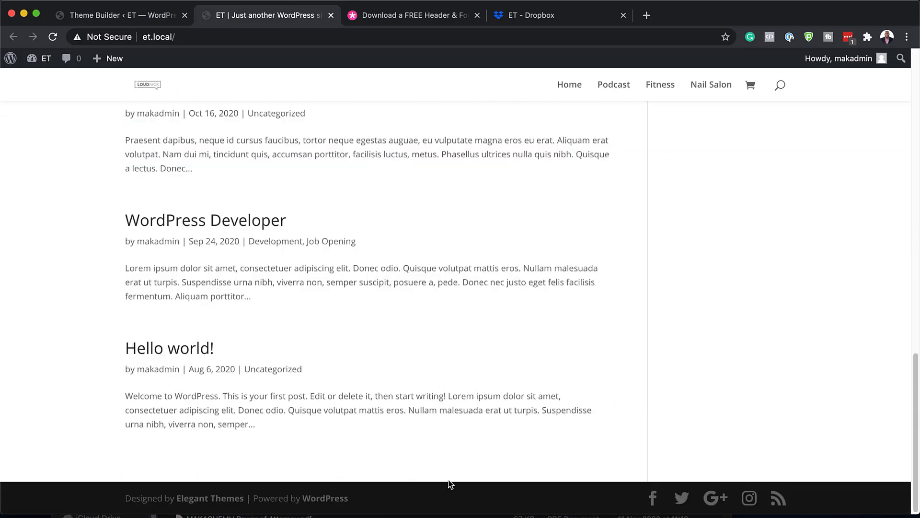
{"action": "scroll", "coordinate": [520, 346], "scroll_direction": "up", "scroll_amount": 15}
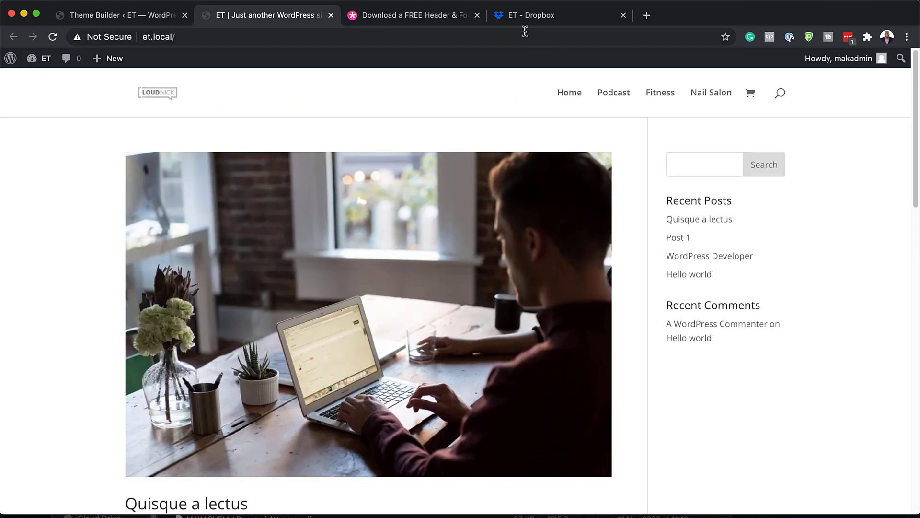
{"action": "left_click", "coordinate": [659, 95]}
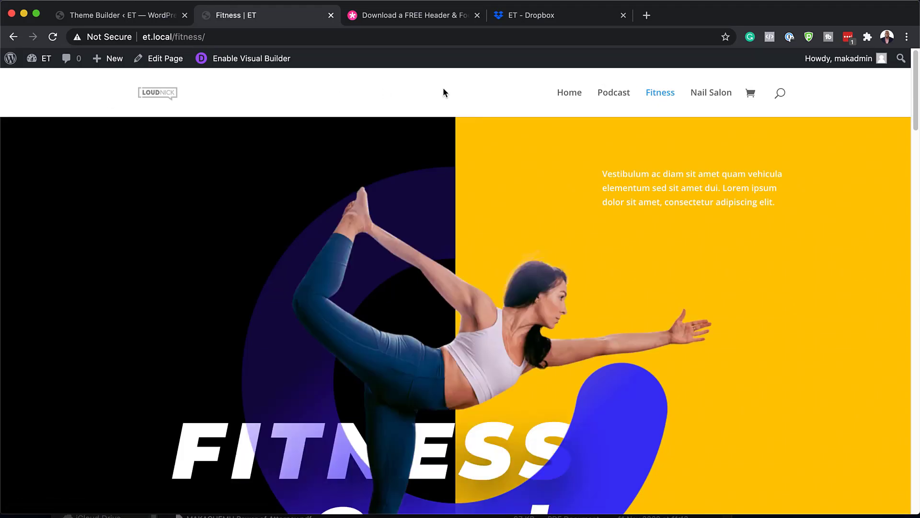
{"action": "scroll", "coordinate": [508, 206], "scroll_direction": "down", "scroll_amount": 20}
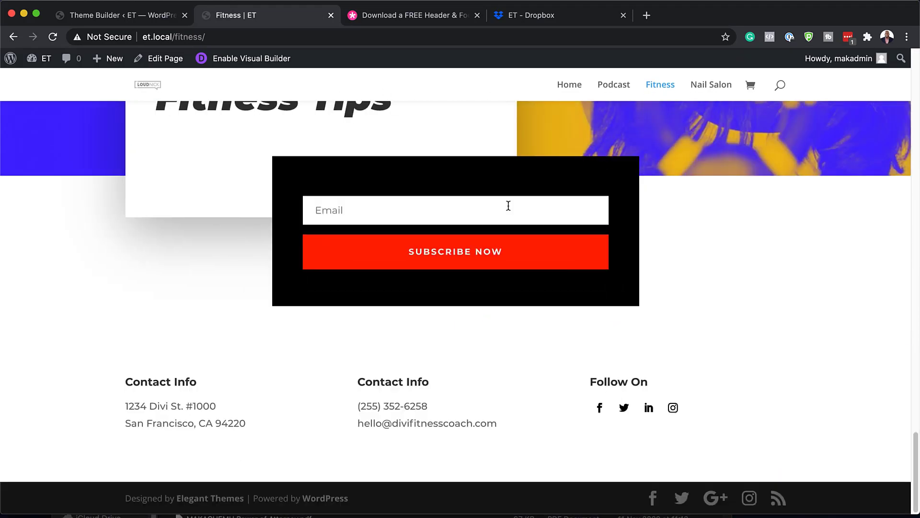
{"action": "scroll", "coordinate": [508, 205], "scroll_direction": "up", "scroll_amount": 20}
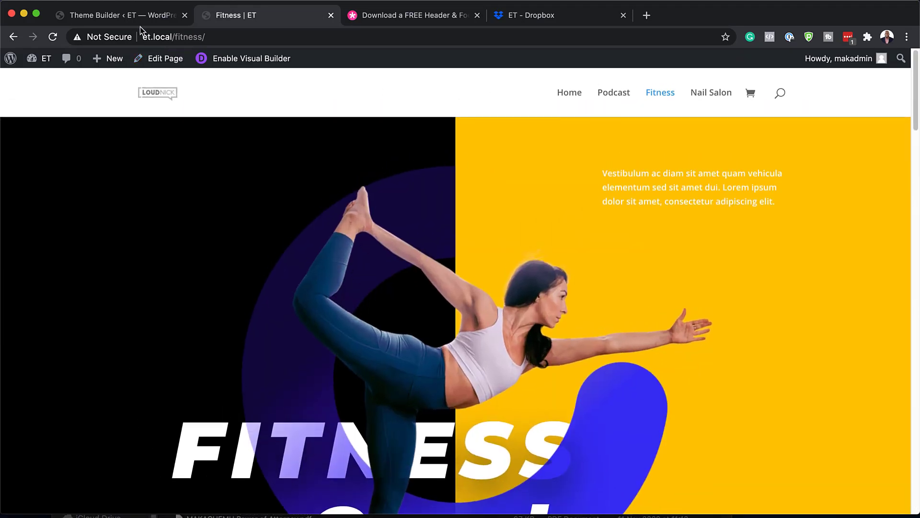
{"action": "left_click", "coordinate": [143, 19]}
- Save the Theme Builder changes and load the site's Podcast page
{"action": "left_click", "coordinate": [168, 107]}
{"action": "left_click", "coordinate": [247, 17]}
{"action": "left_click", "coordinate": [622, 98]}
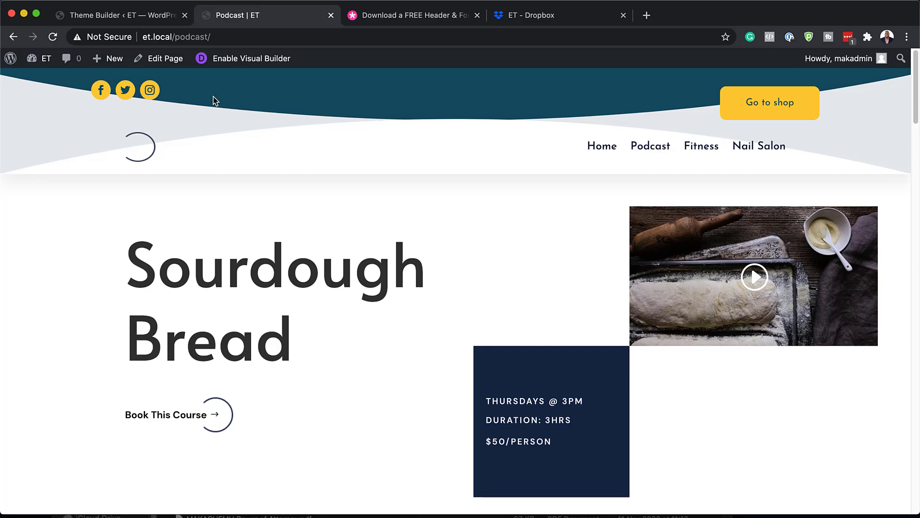
- Scroll the Podcast page to verify the Pet Supply footer, then return to Theme Builder
{"action": "scroll", "coordinate": [485, 283], "scroll_direction": "down", "scroll_amount": 20}
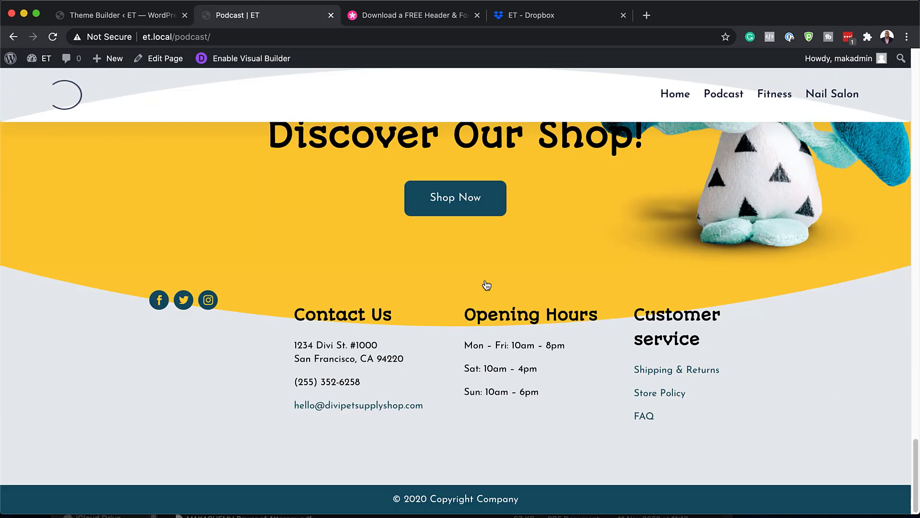
{"action": "scroll", "coordinate": [438, 268], "scroll_direction": "up", "scroll_amount": 6}
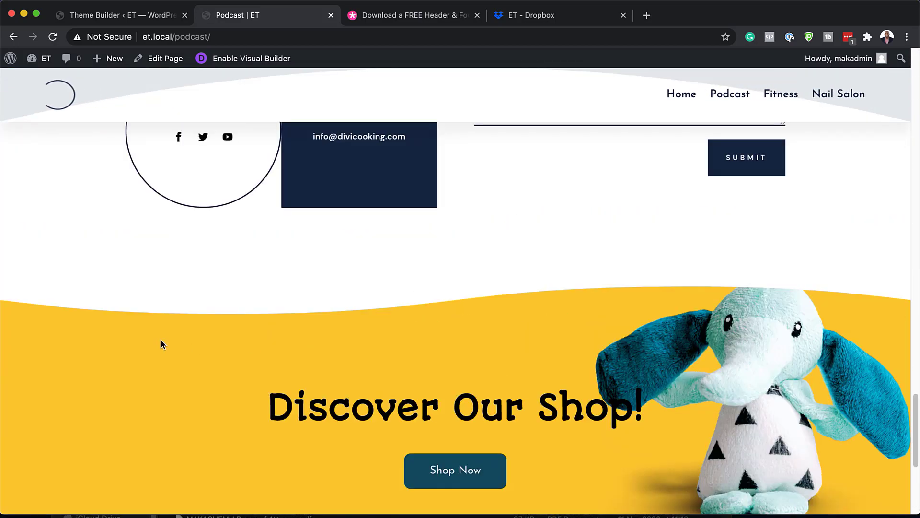
{"action": "scroll", "coordinate": [677, 328], "scroll_direction": "up", "scroll_amount": 2}
{"action": "scroll", "coordinate": [677, 327], "scroll_direction": "down", "scroll_amount": 8}
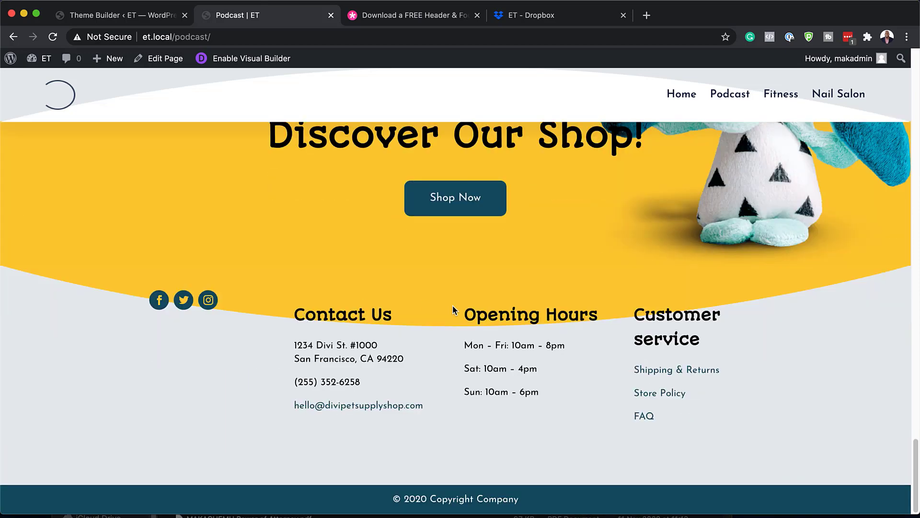
{"action": "left_click", "coordinate": [132, 19]}
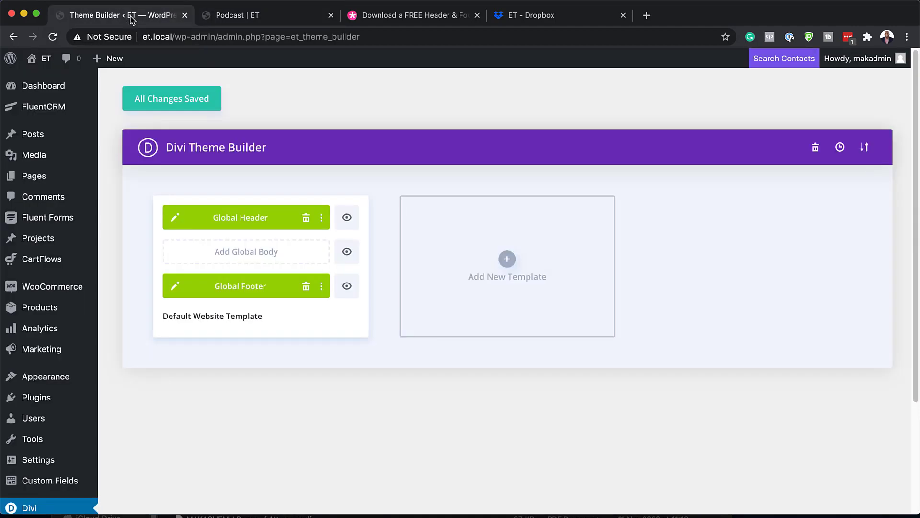
- Add a new page titled 'Pets' and launch the Divi Builder
{"action": "mouse_move", "coordinate": [43, 182]}
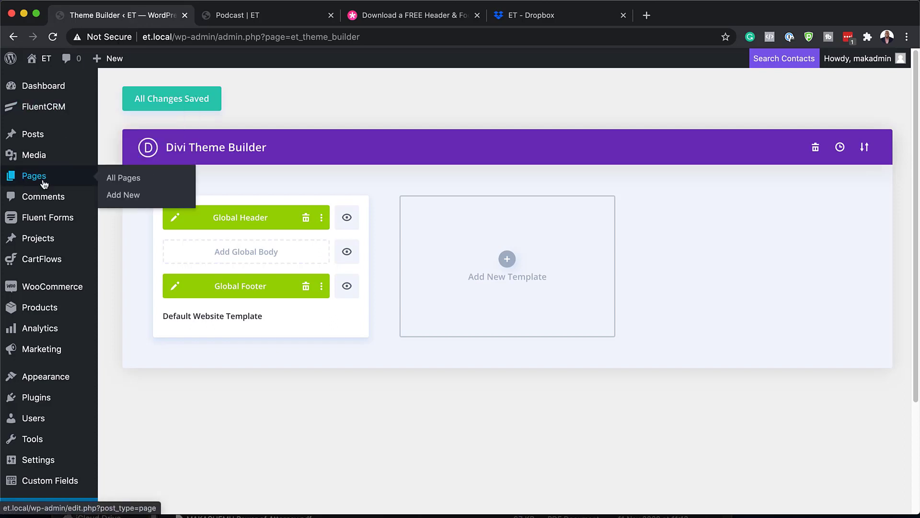
{"action": "left_click", "coordinate": [123, 196]}
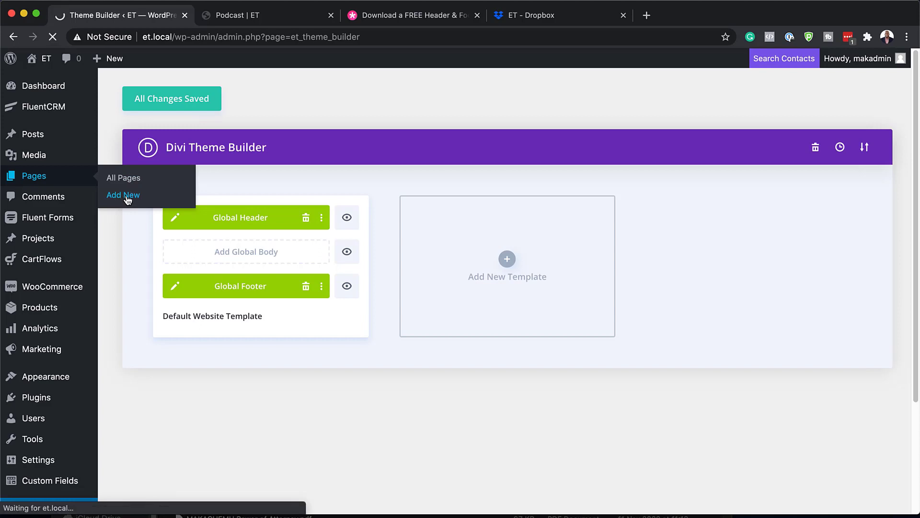
{"action": "type", "text": "Pets"}
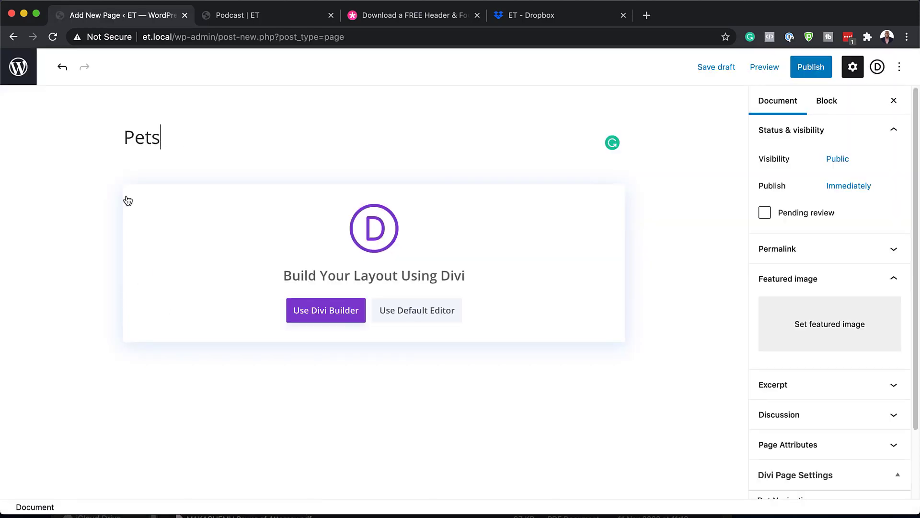
{"action": "left_click", "coordinate": [339, 310]}
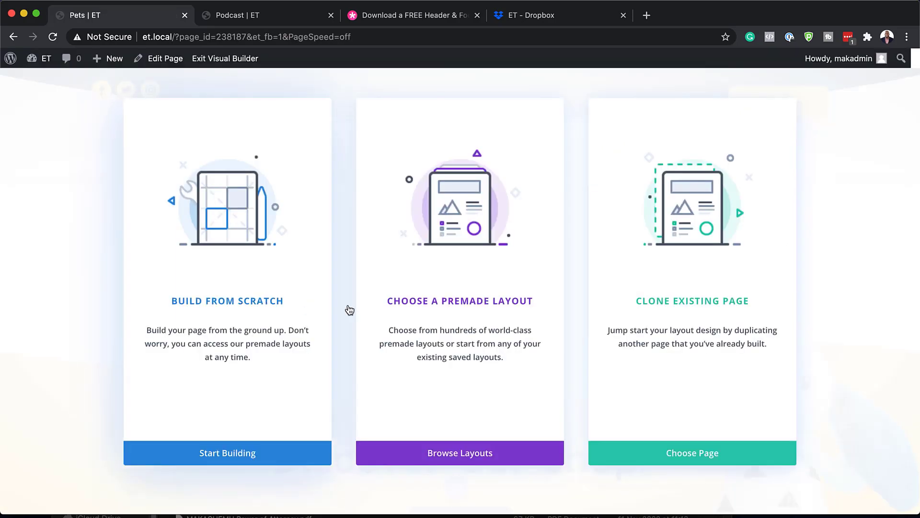
- Search premade layouts for 'Pet Supply' and open the Pet Supply Landing Page
{"action": "left_click", "coordinate": [460, 304]}
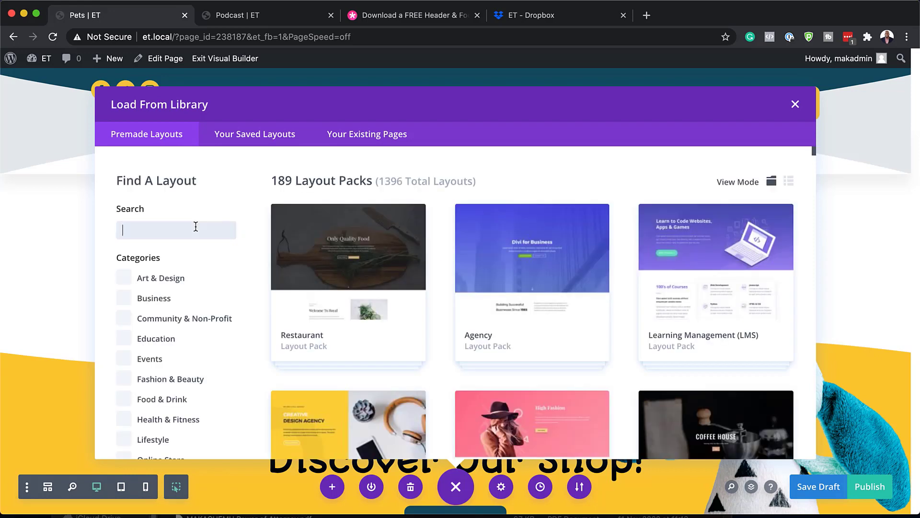
{"action": "type", "text": "Pet Supply"}
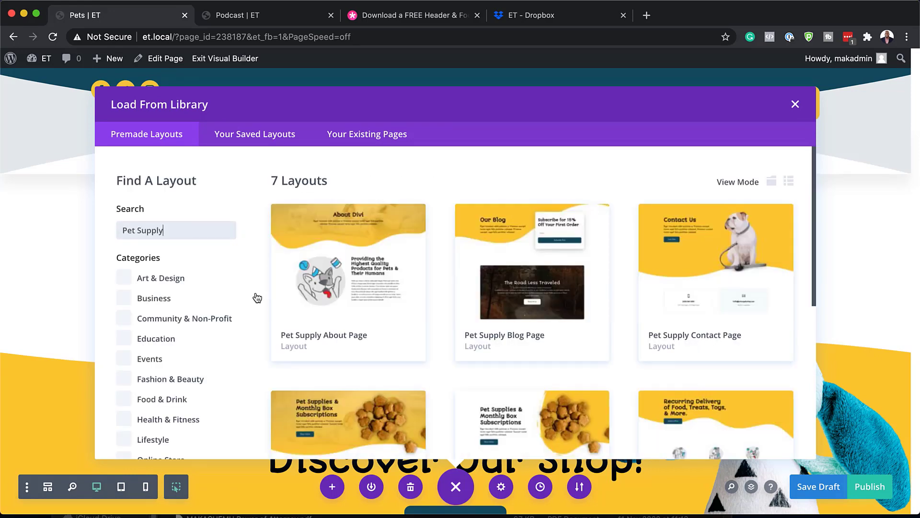
{"action": "scroll", "coordinate": [363, 316], "scroll_direction": "down", "scroll_amount": 2}
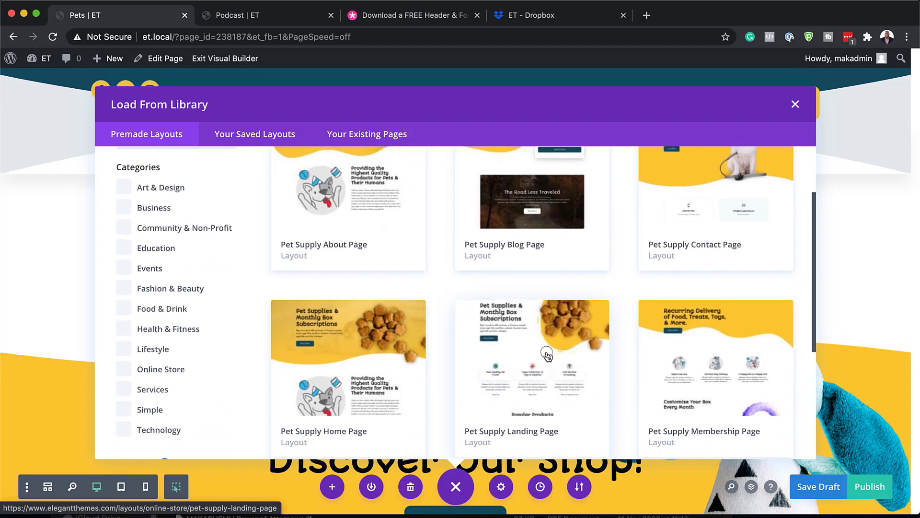
{"action": "left_click", "coordinate": [550, 369]}
- Apply the Pet Supply Landing Page layout, review the page, and save with Cmd+S
{"action": "left_click", "coordinate": [363, 400]}
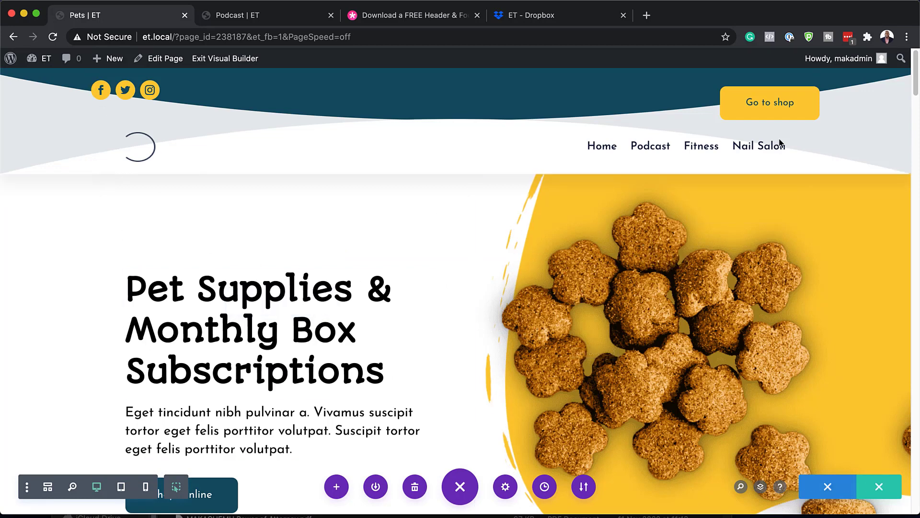
{"action": "scroll", "coordinate": [484, 287], "scroll_direction": "down", "scroll_amount": 5}
{"action": "scroll", "coordinate": [442, 376], "scroll_direction": "down", "scroll_amount": 20}
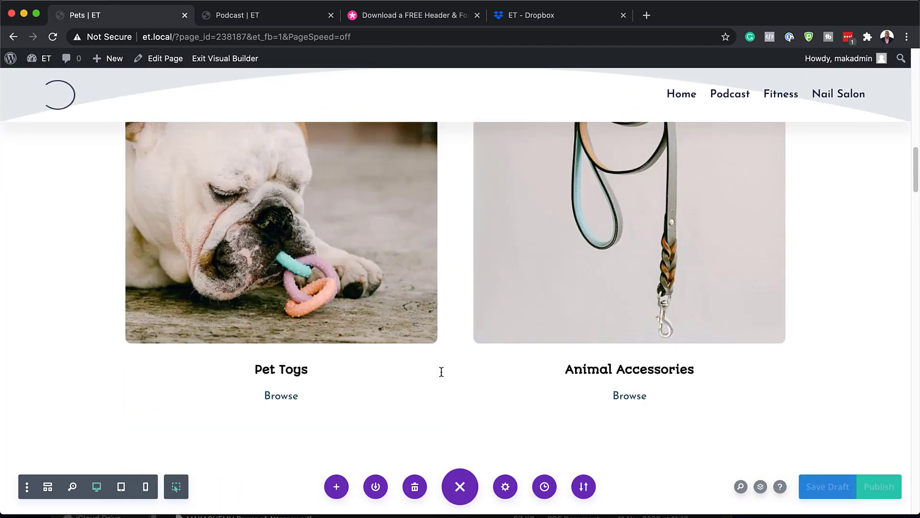
{"action": "scroll", "coordinate": [442, 373], "scroll_direction": "down", "scroll_amount": 20}
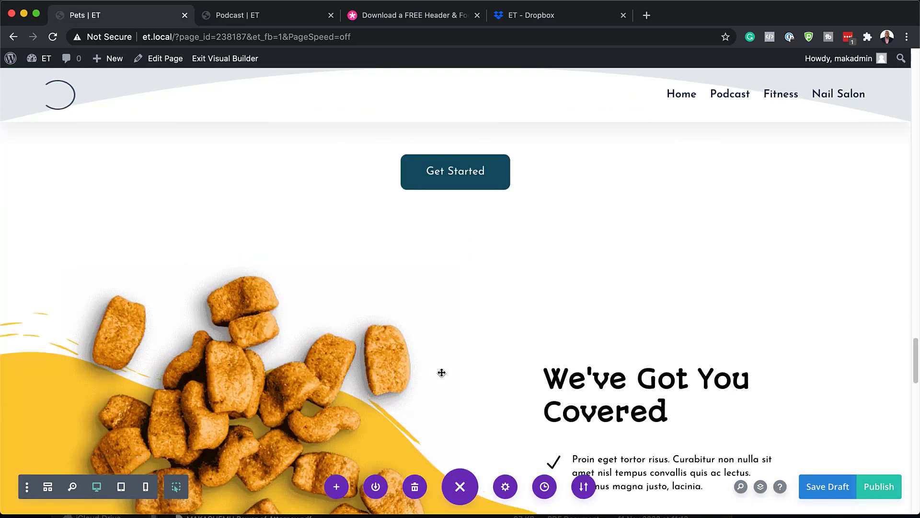
{"action": "scroll", "coordinate": [441, 372], "scroll_direction": "down", "scroll_amount": 5}
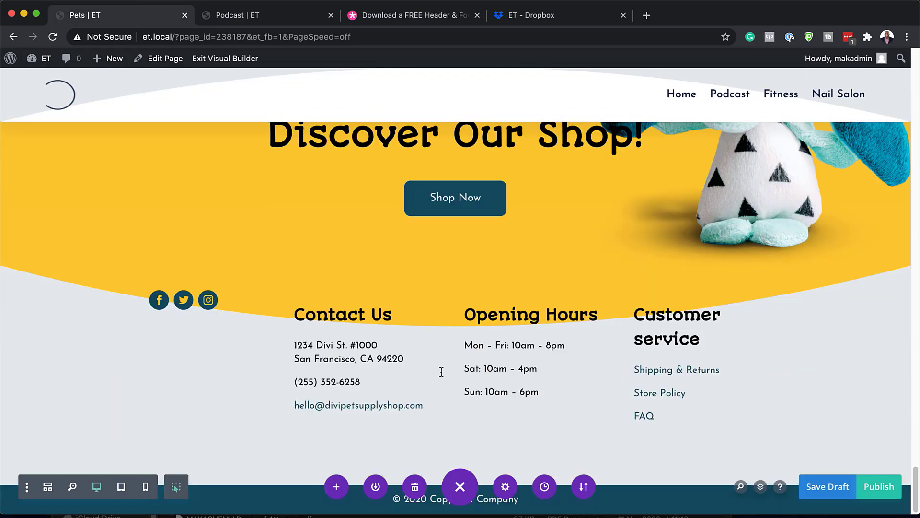
{"action": "scroll", "coordinate": [440, 372], "scroll_direction": "up", "scroll_amount": 15}
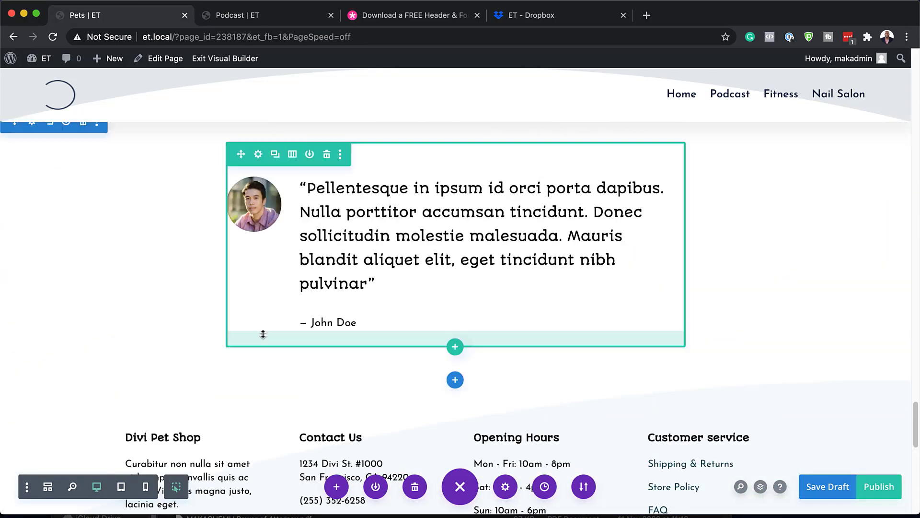
{"action": "scroll", "coordinate": [235, 335], "scroll_direction": "up", "scroll_amount": 6}
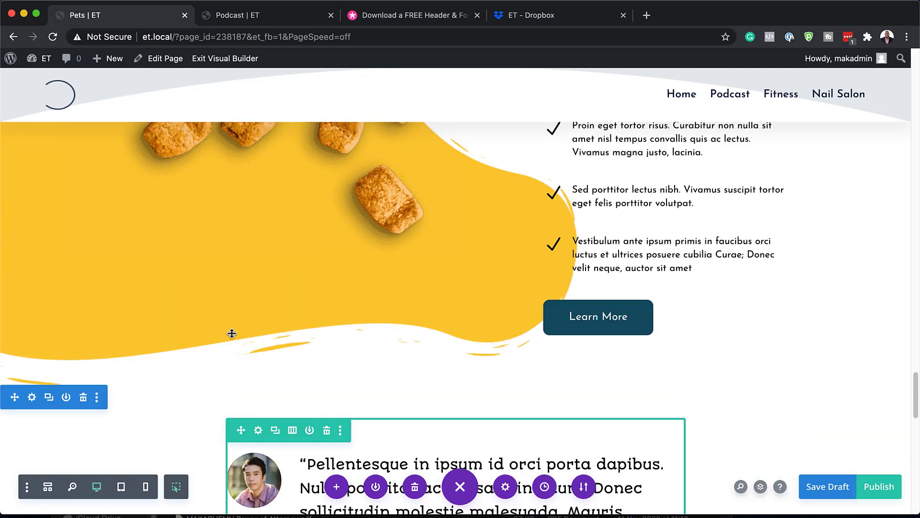
{"action": "scroll", "coordinate": [238, 353], "scroll_direction": "up", "scroll_amount": 12}
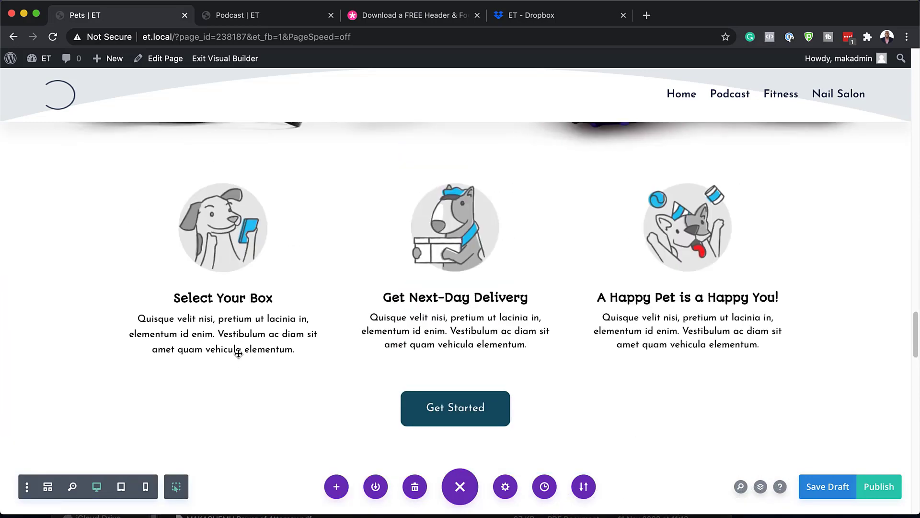
{"action": "scroll", "coordinate": [238, 353], "scroll_direction": "up", "scroll_amount": 15}
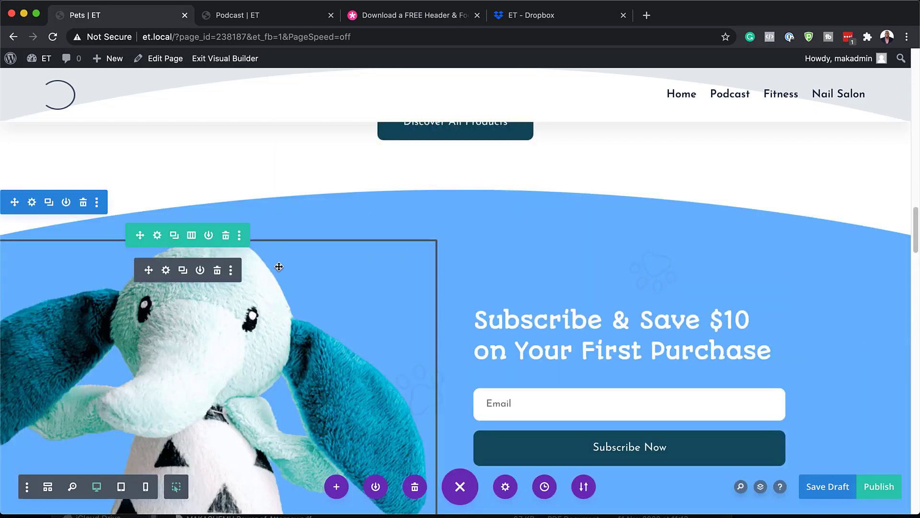
{"action": "scroll", "coordinate": [498, 315], "scroll_direction": "up", "scroll_amount": 15}
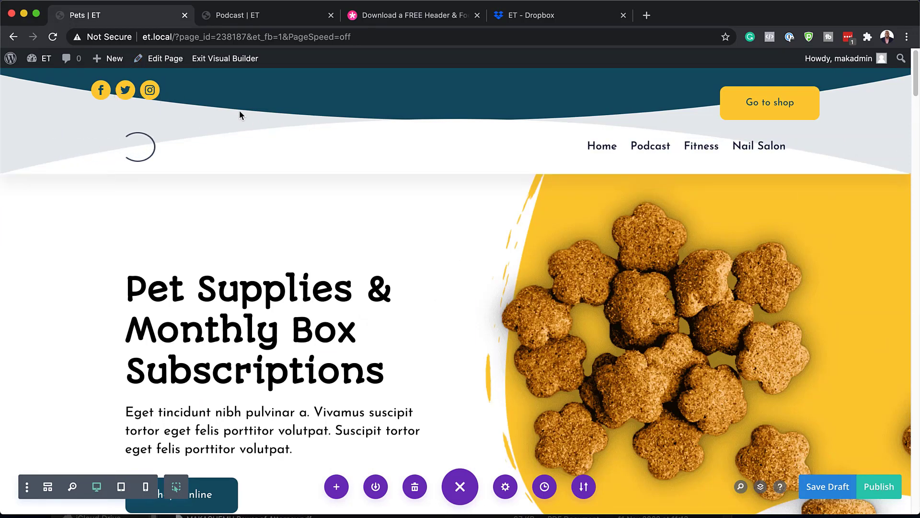
{"action": "key", "text": "super+s"}
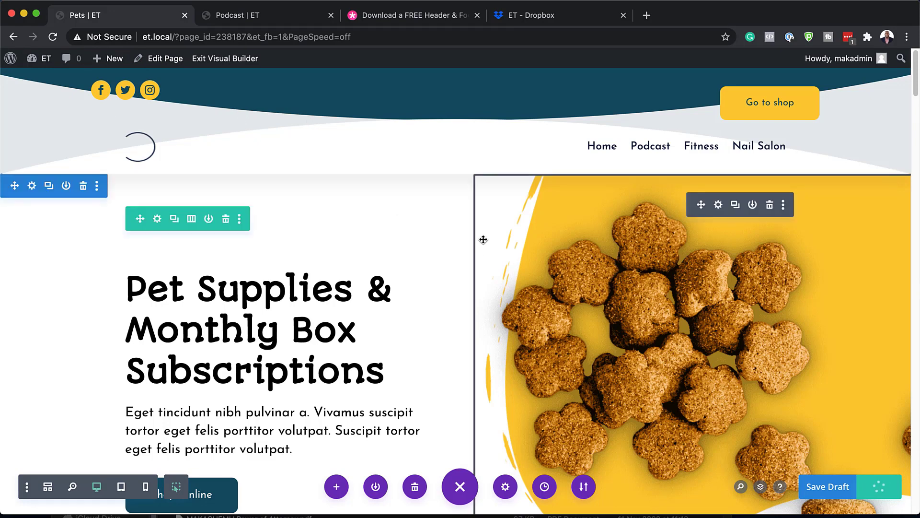
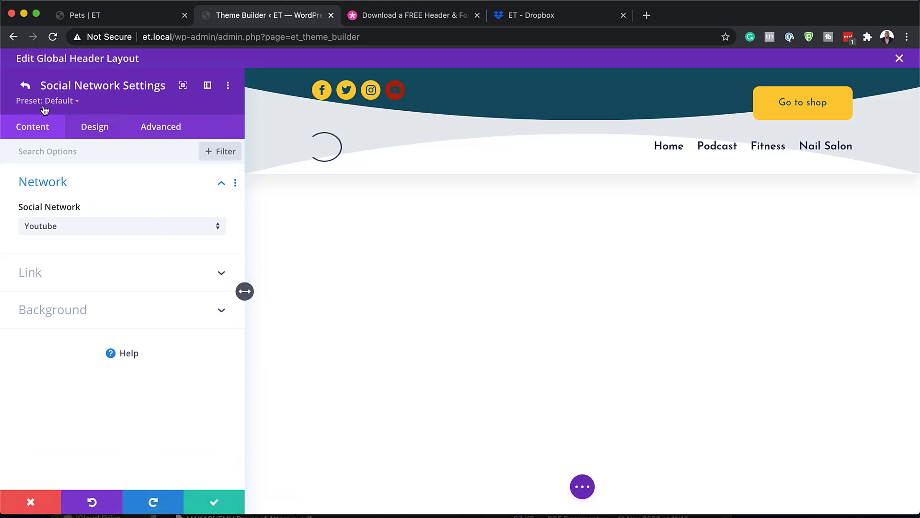
{"action": "left_click", "coordinate": [26, 86]}
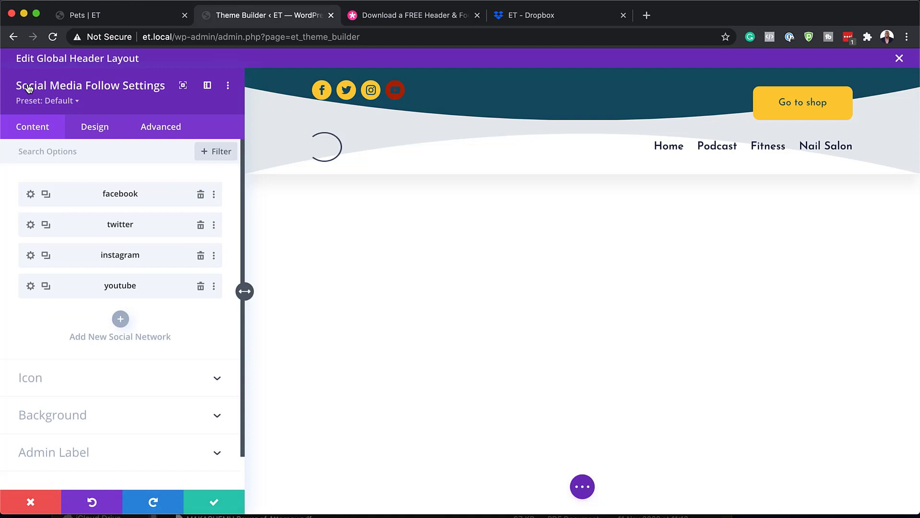
{"action": "left_click", "coordinate": [201, 287]}
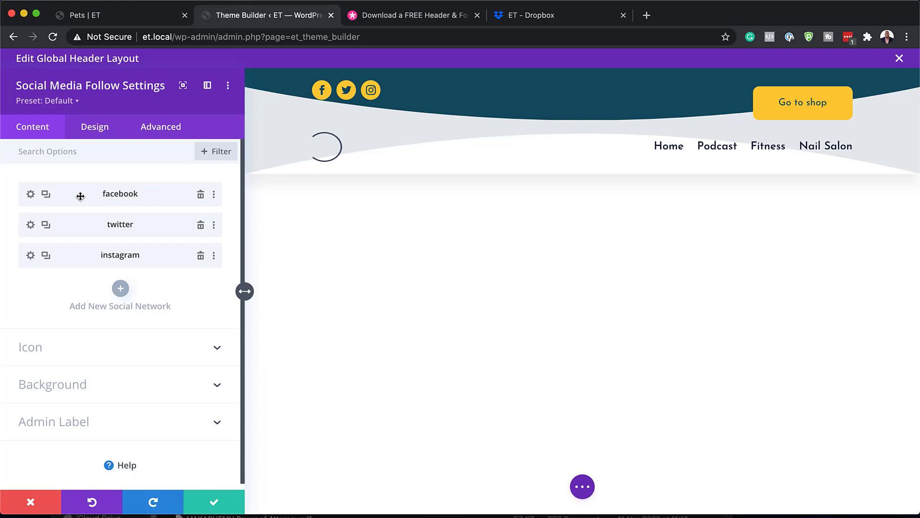
{"action": "left_click", "coordinate": [30, 195]}
{"action": "left_click", "coordinate": [53, 282]}
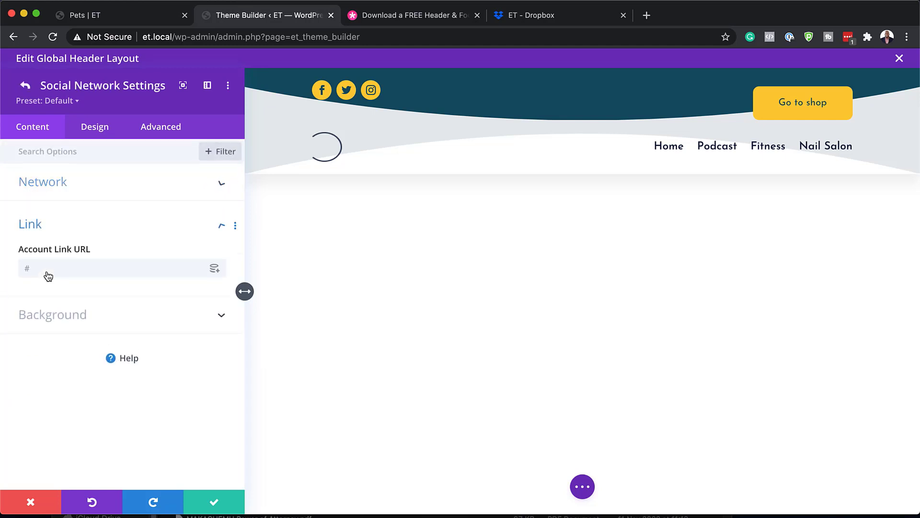
{"action": "left_click", "coordinate": [47, 271]}
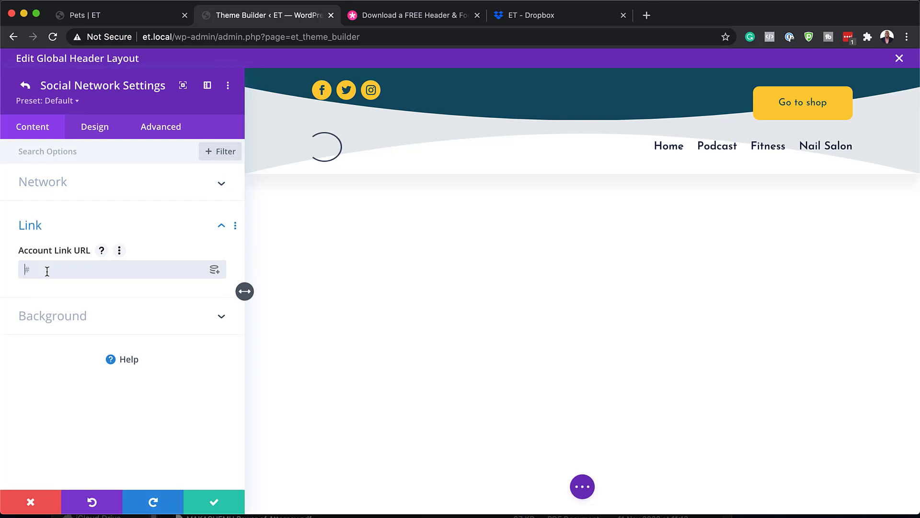
{"action": "left_click", "coordinate": [213, 502]}
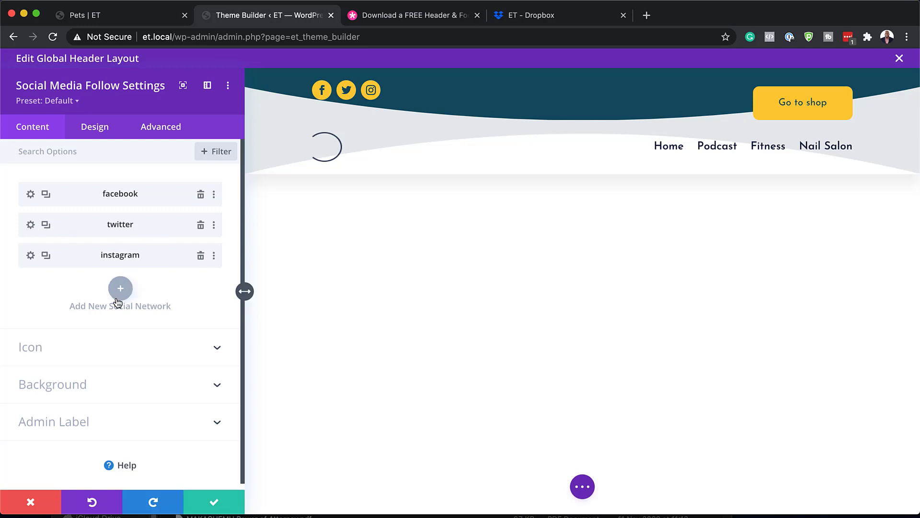
{"action": "left_click", "coordinate": [217, 504]}
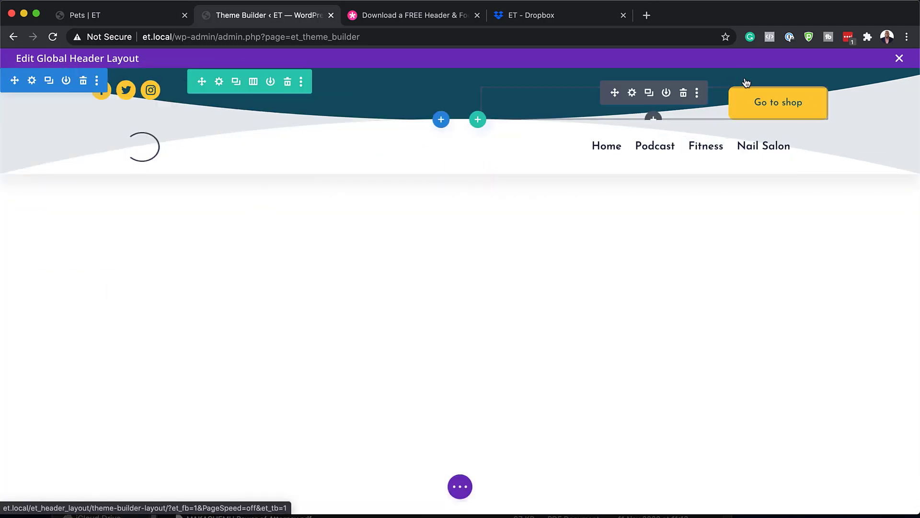
{"action": "left_click", "coordinate": [632, 93]}
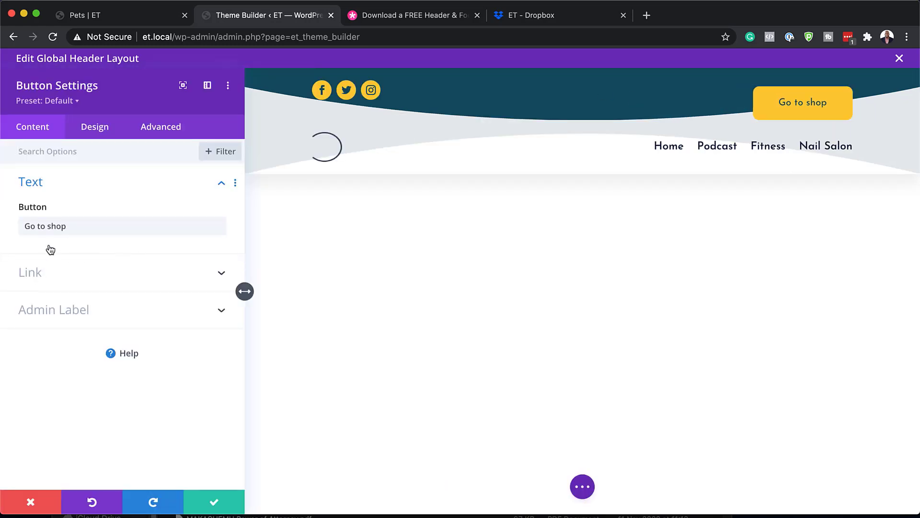
{"action": "left_click", "coordinate": [56, 272]}
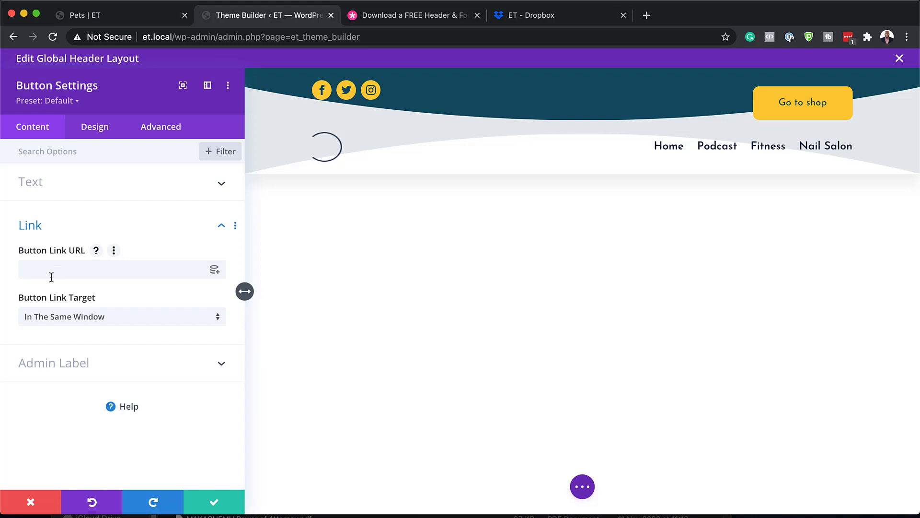
{"action": "left_click", "coordinate": [51, 274]}
{"action": "type", "text": "#"}
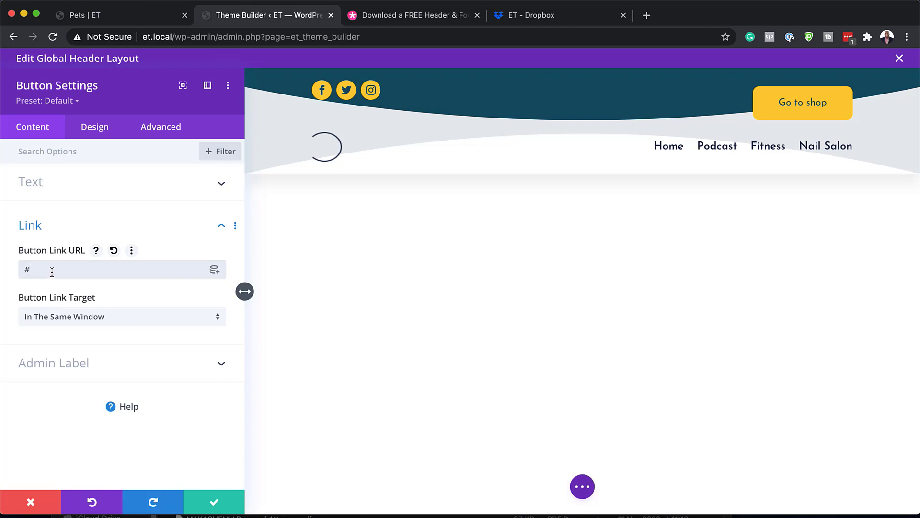
{"action": "left_click", "coordinate": [78, 190]}
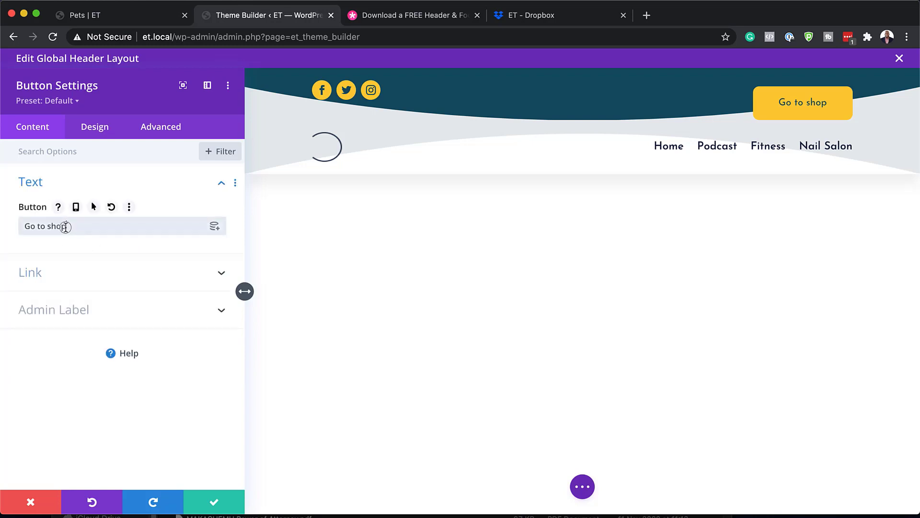
{"action": "left_click_drag", "start_coordinate": [66, 227], "coordinate": [16, 226]}
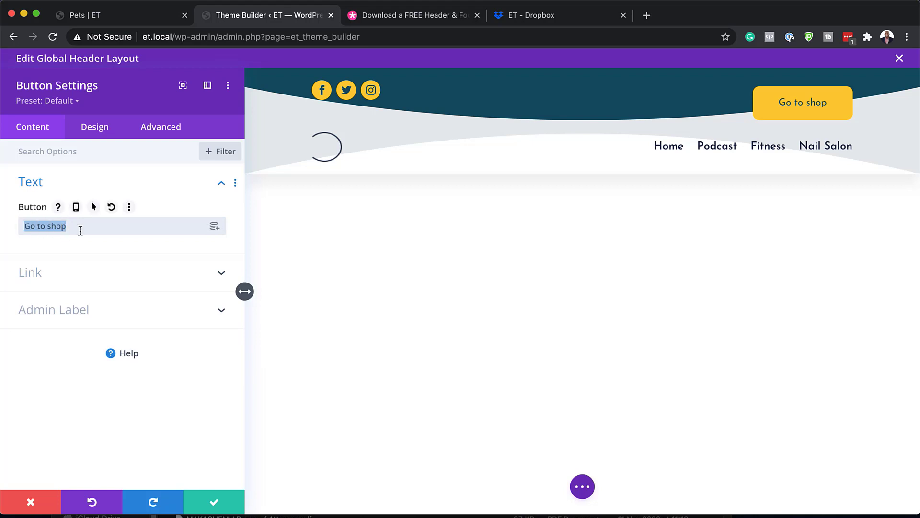
{"action": "left_click", "coordinate": [107, 130]}
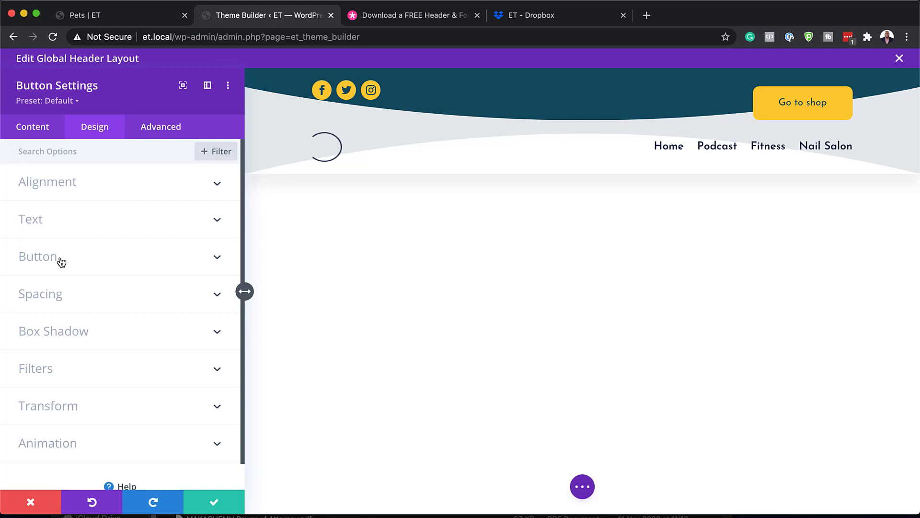
{"action": "left_click", "coordinate": [60, 261]}
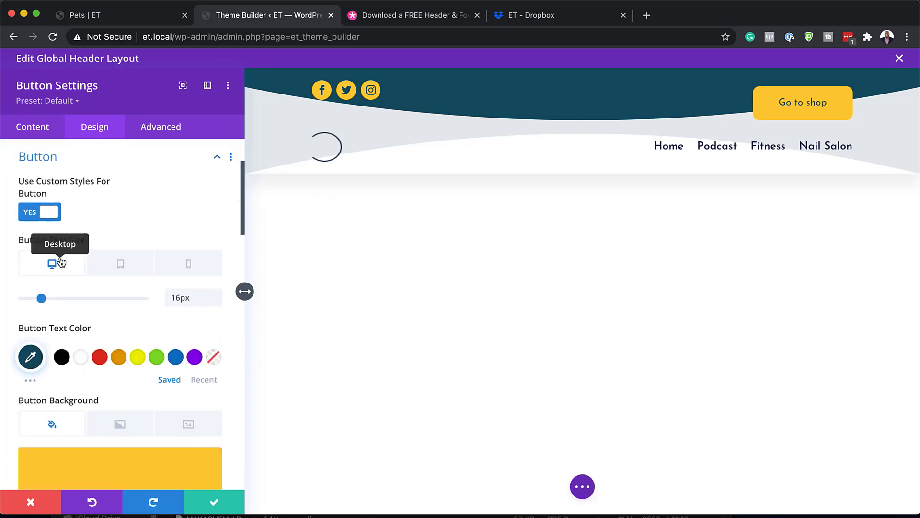
{"action": "scroll", "coordinate": [166, 340], "scroll_direction": "down", "scroll_amount": 2}
{"action": "scroll", "coordinate": [167, 339], "scroll_direction": "down", "scroll_amount": 3}
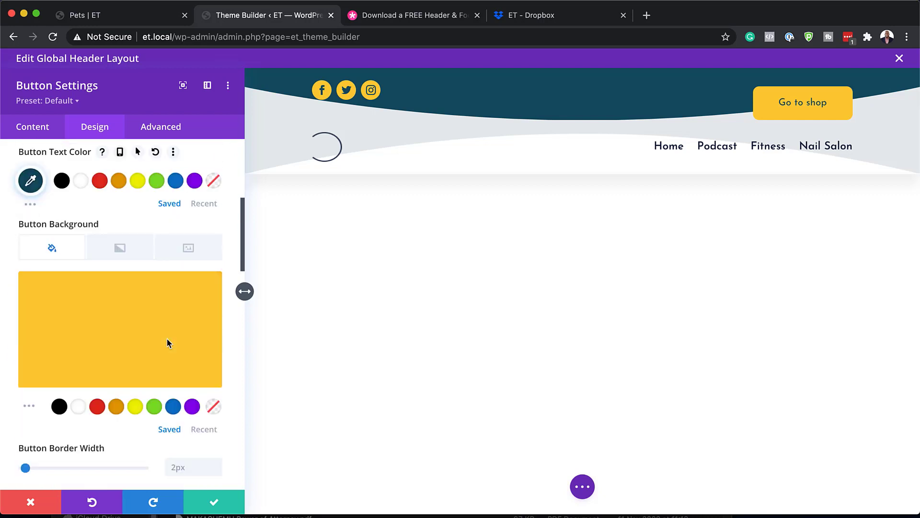
{"action": "left_click", "coordinate": [117, 407]}
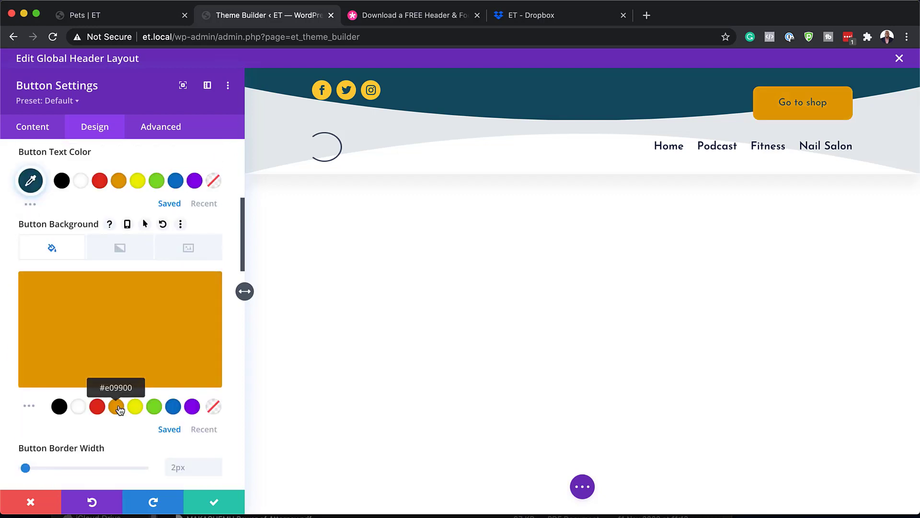
{"action": "left_click", "coordinate": [97, 409]}
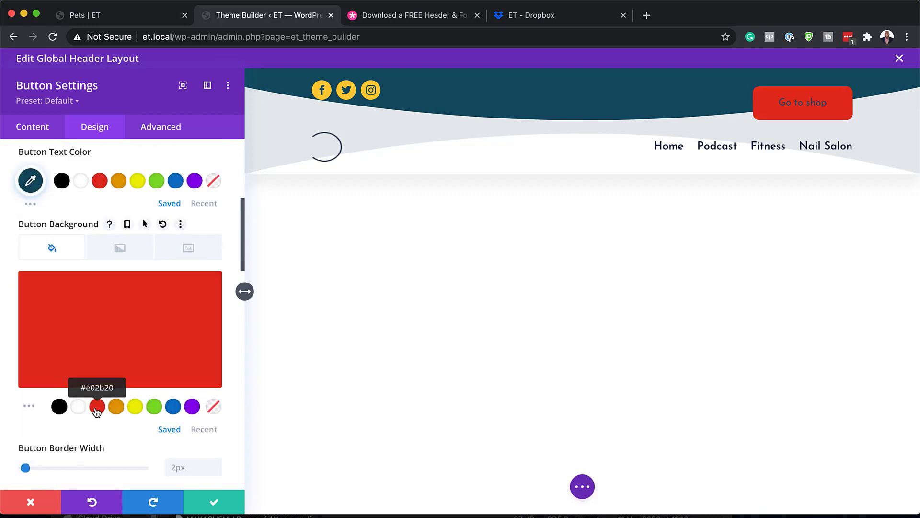
{"action": "left_click", "coordinate": [192, 407]}
{"action": "left_click", "coordinate": [176, 408]}
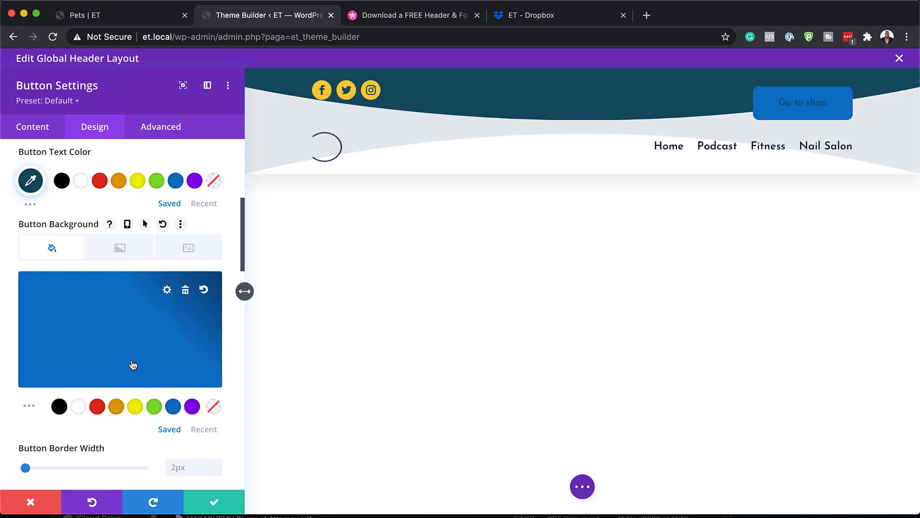
{"action": "left_click", "coordinate": [31, 501]}
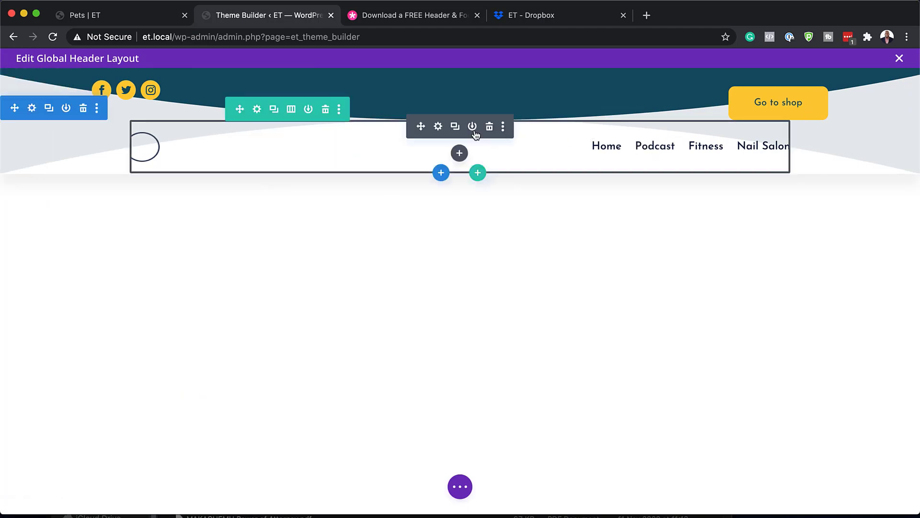
{"action": "left_click", "coordinate": [439, 127]}
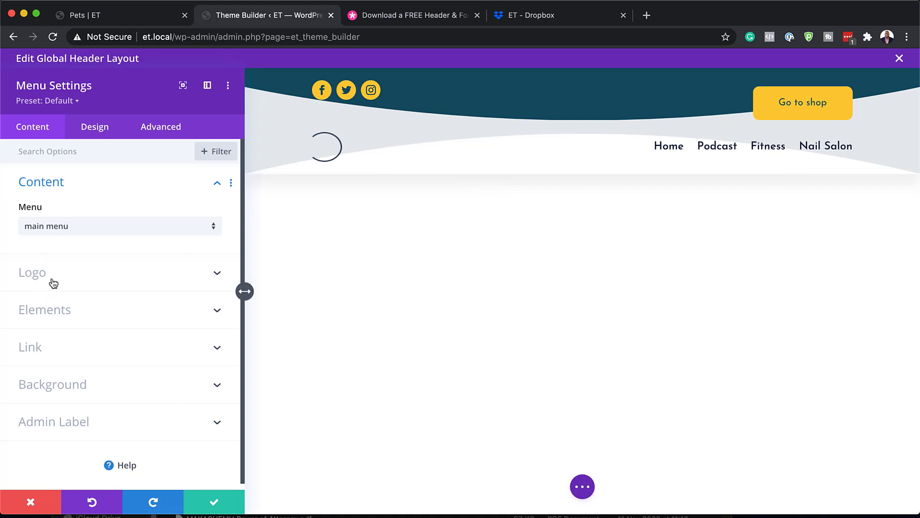
{"action": "left_click", "coordinate": [102, 128]}
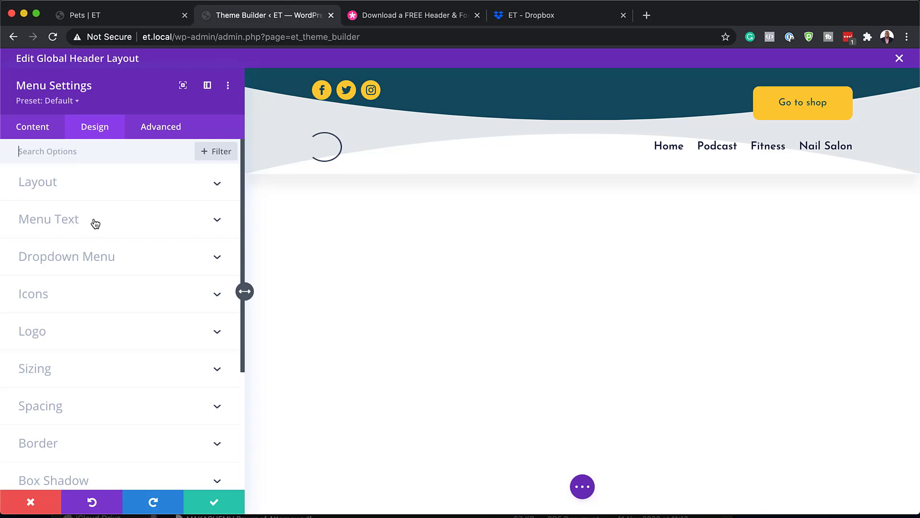
{"action": "left_click", "coordinate": [95, 223]}
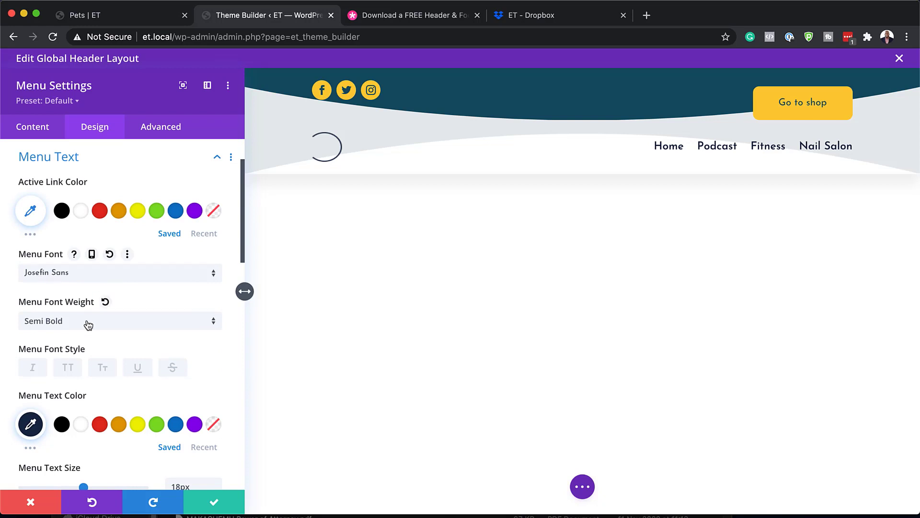
{"action": "left_click", "coordinate": [68, 368]}
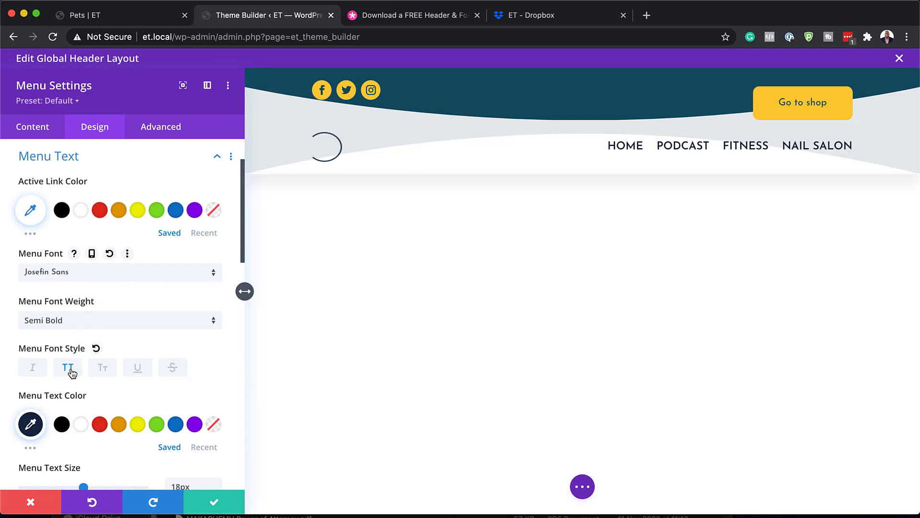
{"action": "scroll", "coordinate": [164, 371], "scroll_direction": "down", "scroll_amount": 3}
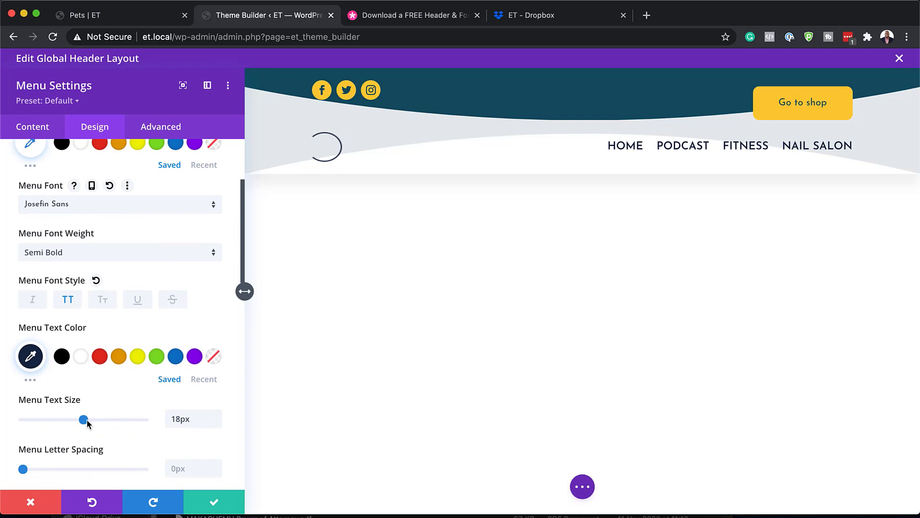
{"action": "left_click_drag", "start_coordinate": [84, 421], "coordinate": [38, 421]}
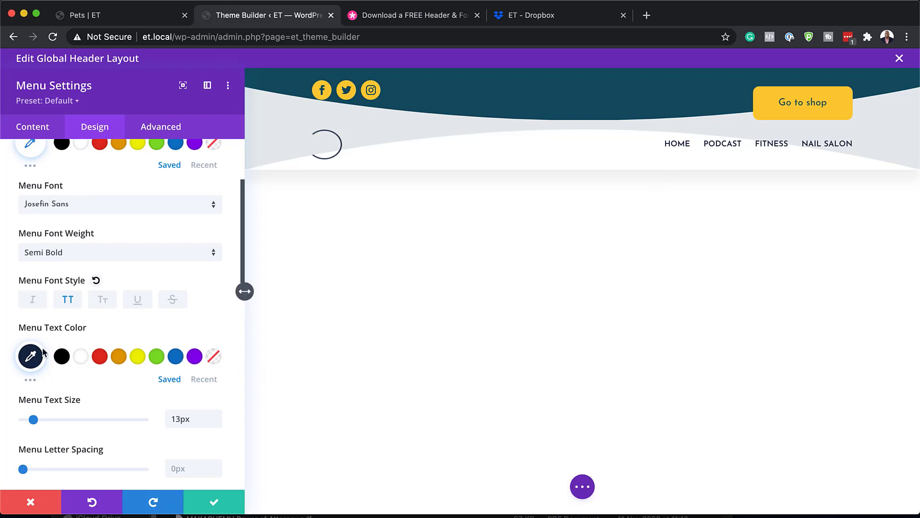
{"action": "left_click", "coordinate": [99, 361]}
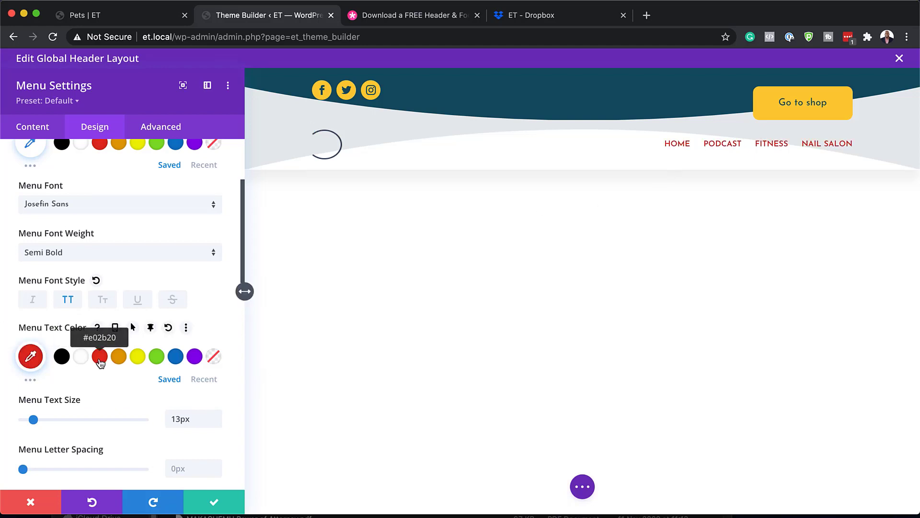
{"action": "scroll", "coordinate": [135, 366], "scroll_direction": "down", "scroll_amount": 8}
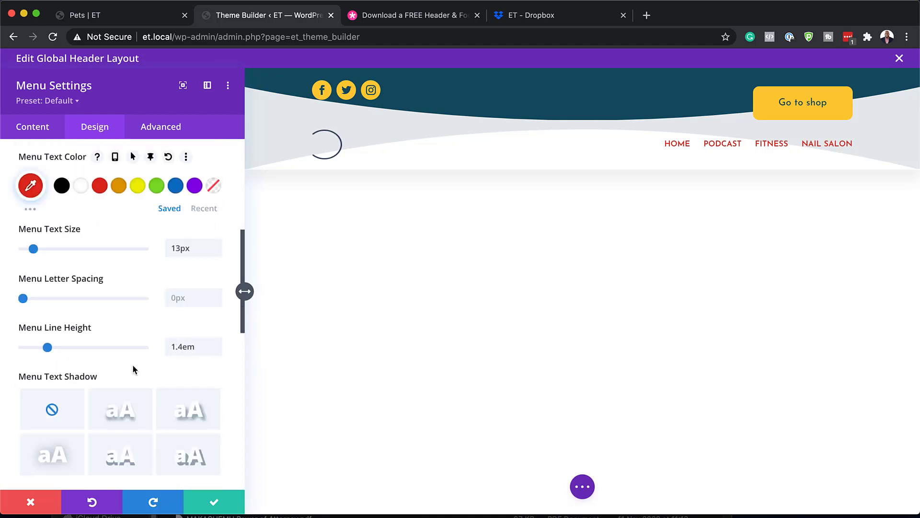
{"action": "scroll", "coordinate": [135, 368], "scroll_direction": "up", "scroll_amount": 8}
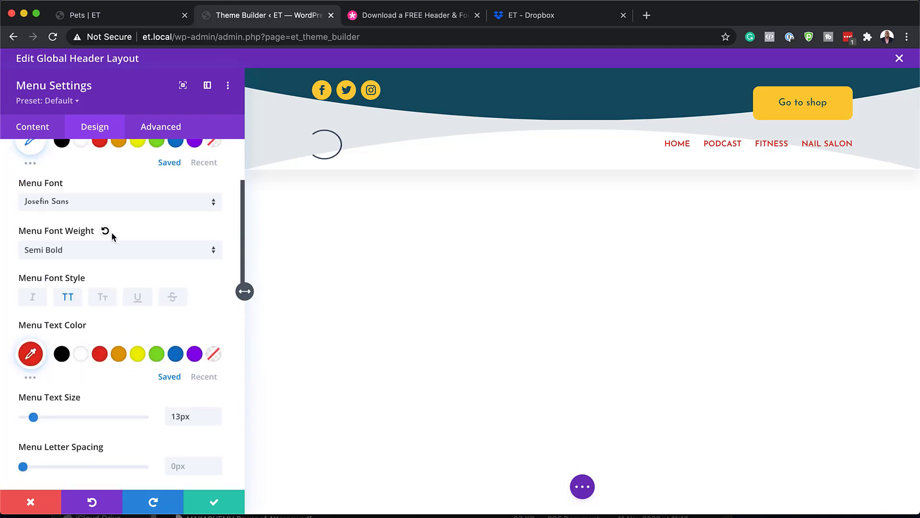
{"action": "left_click", "coordinate": [111, 203]}
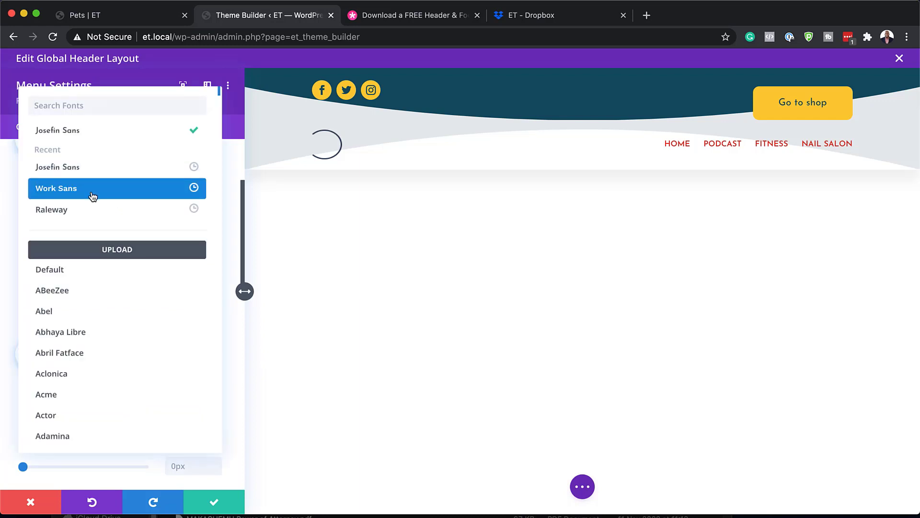
{"action": "left_click", "coordinate": [92, 194]}
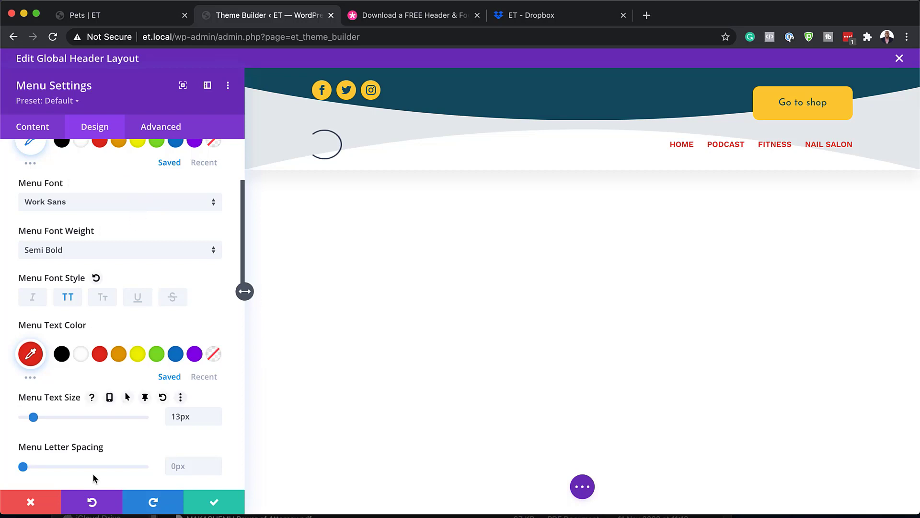
{"action": "left_click", "coordinate": [32, 501]}
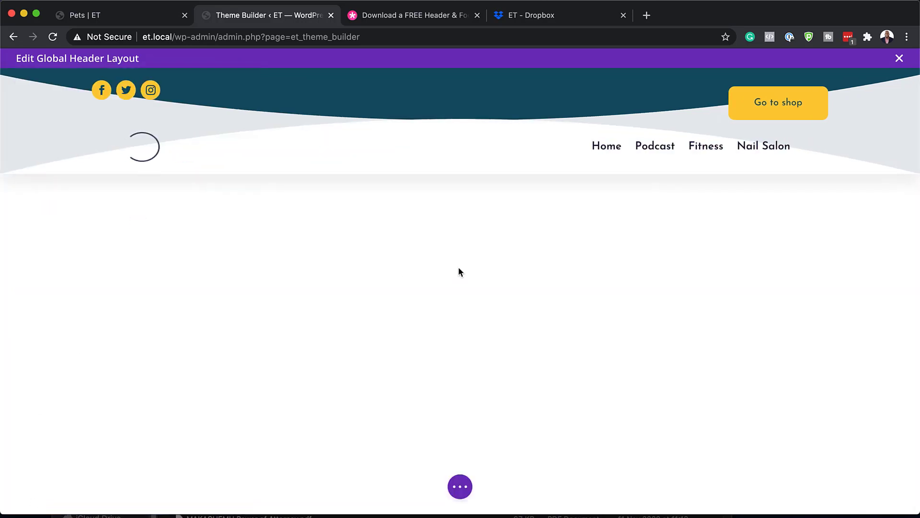
{"action": "mouse_move", "coordinate": [460, 93]}
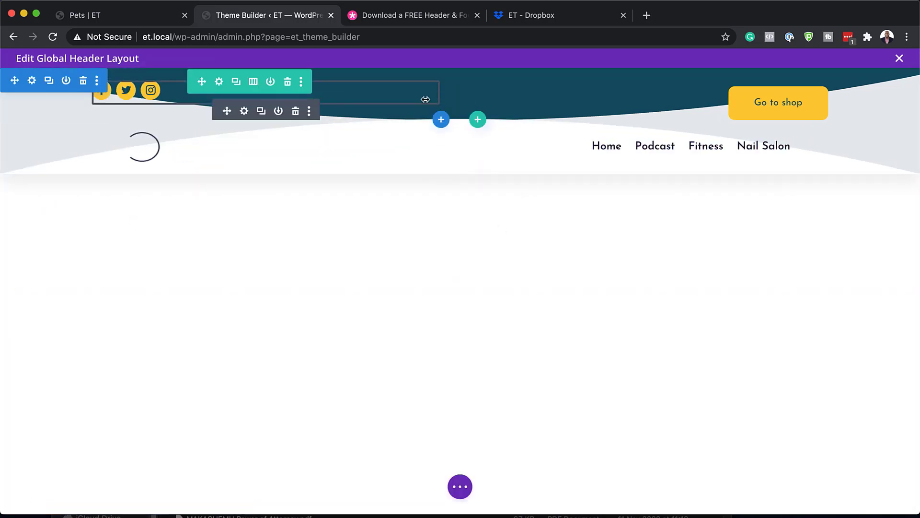
{"action": "left_click", "coordinate": [32, 83]}
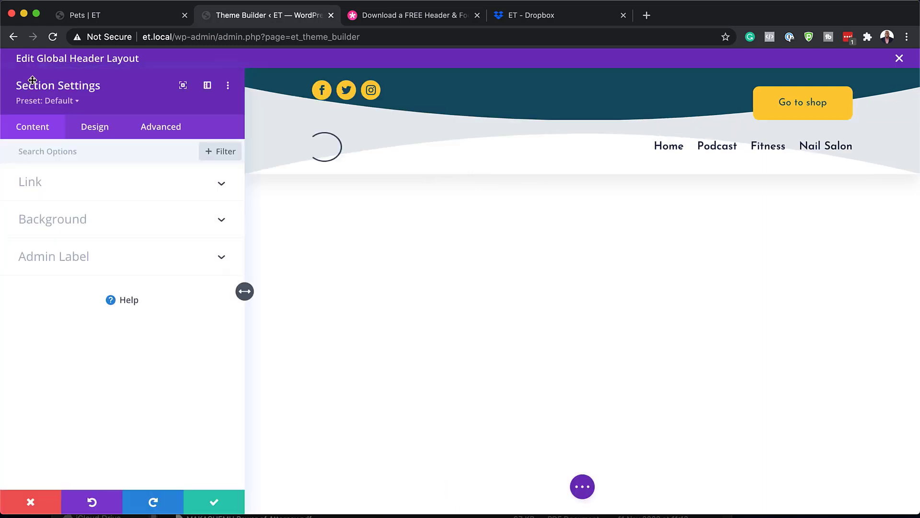
{"action": "left_click", "coordinate": [74, 221]}
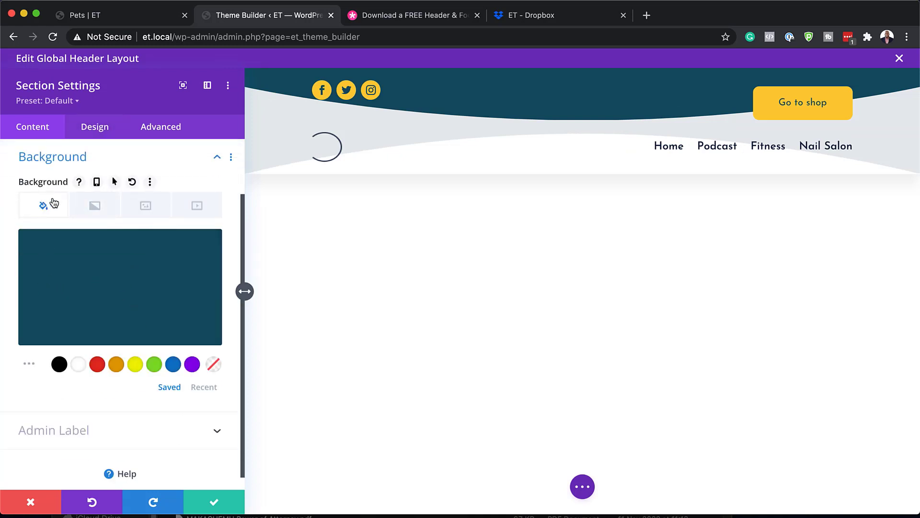
{"action": "left_click", "coordinate": [79, 365]}
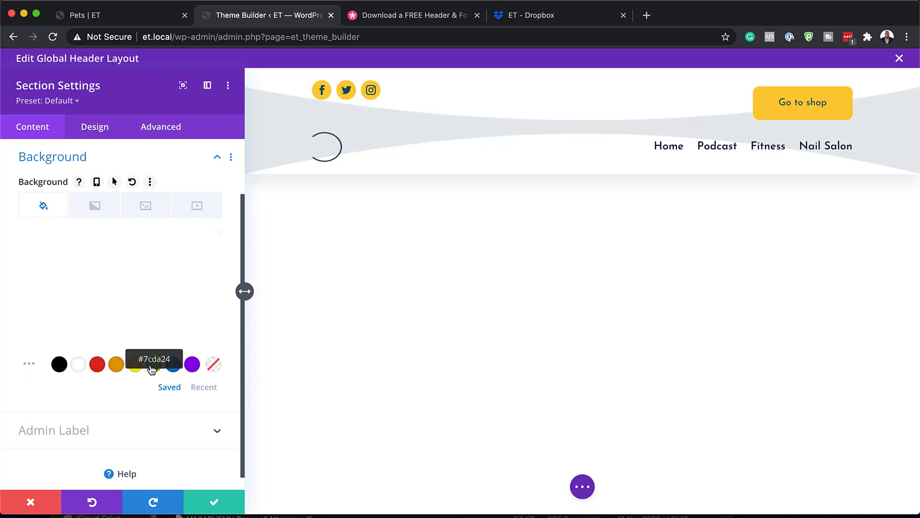
{"action": "left_click", "coordinate": [154, 365]}
{"action": "left_click", "coordinate": [116, 365]}
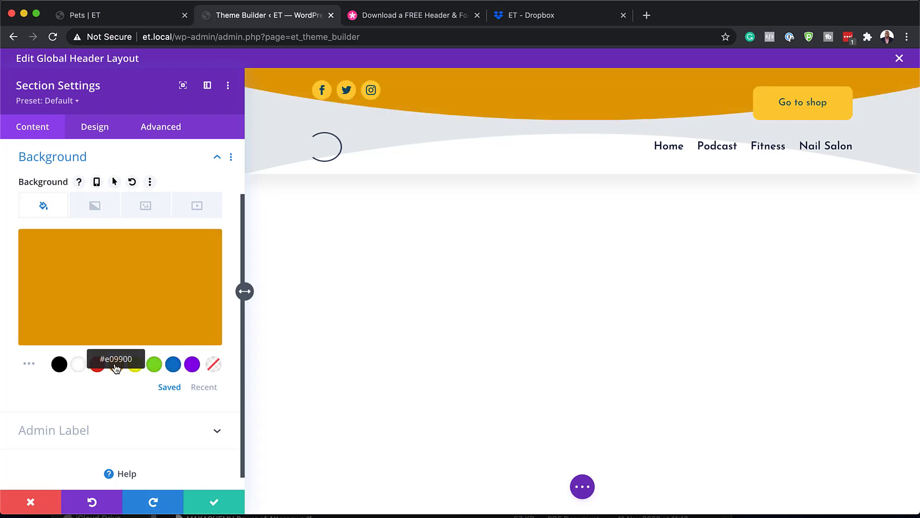
{"action": "left_click", "coordinate": [97, 365]}
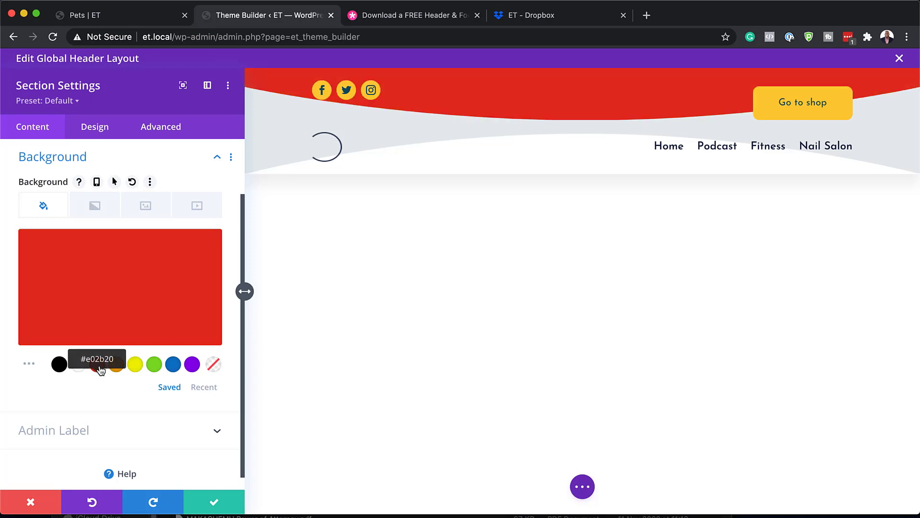
{"action": "left_click", "coordinate": [103, 133]}
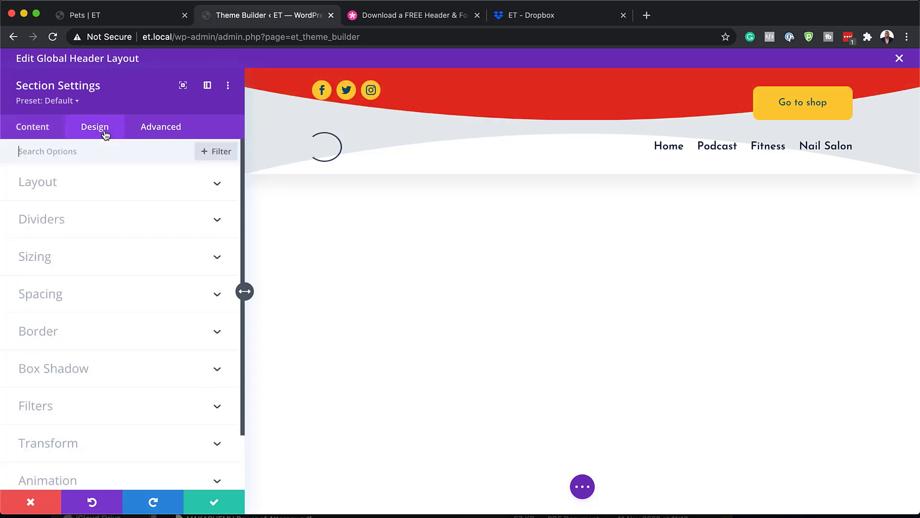
{"action": "left_click", "coordinate": [73, 225]}
{"action": "scroll", "coordinate": [168, 201], "scroll_direction": "down", "scroll_amount": 1}
{"action": "left_click", "coordinate": [178, 174]}
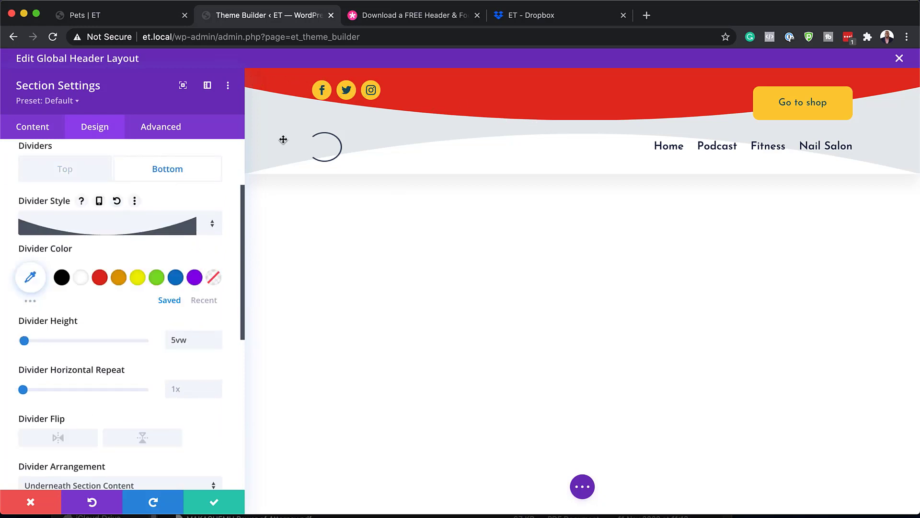
{"action": "left_click_drag", "start_coordinate": [24, 340], "coordinate": [23, 342]}
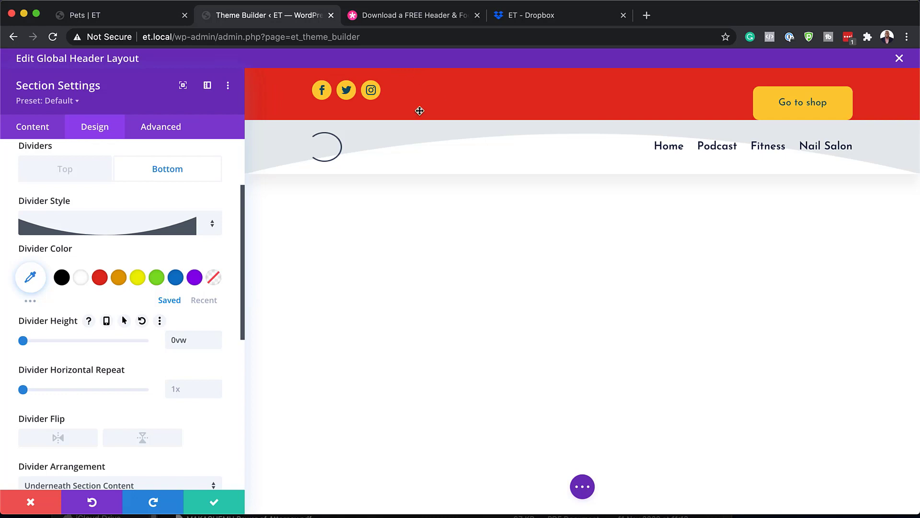
{"action": "left_click", "coordinate": [32, 503]}
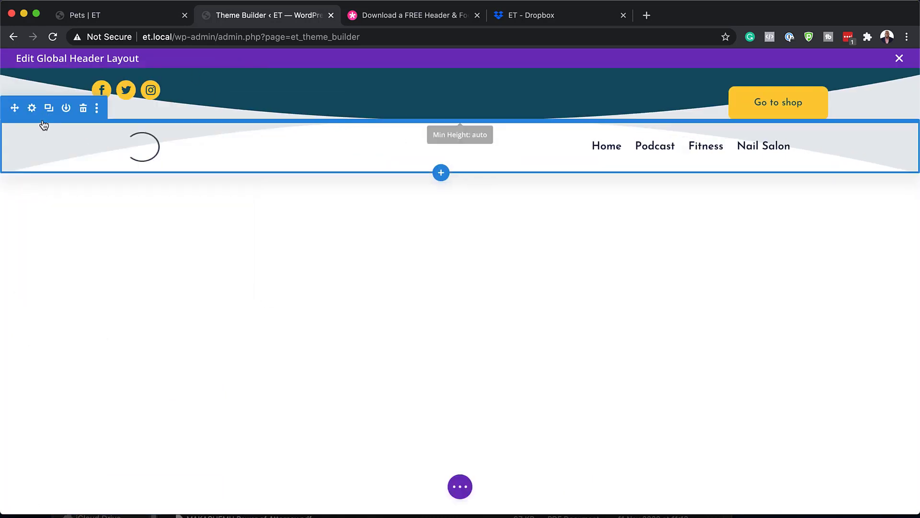
- Give the header's lower section a yellow background colour
{"action": "left_click", "coordinate": [32, 108]}
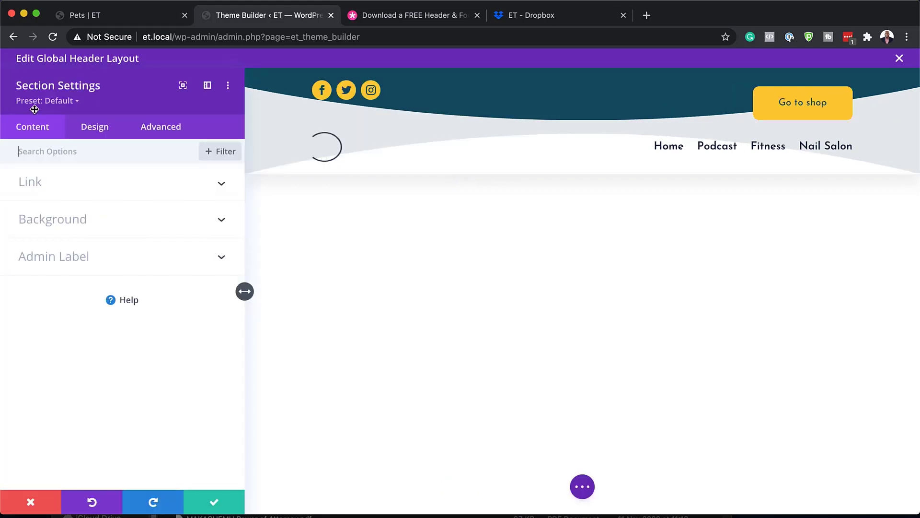
{"action": "left_click", "coordinate": [66, 220]}
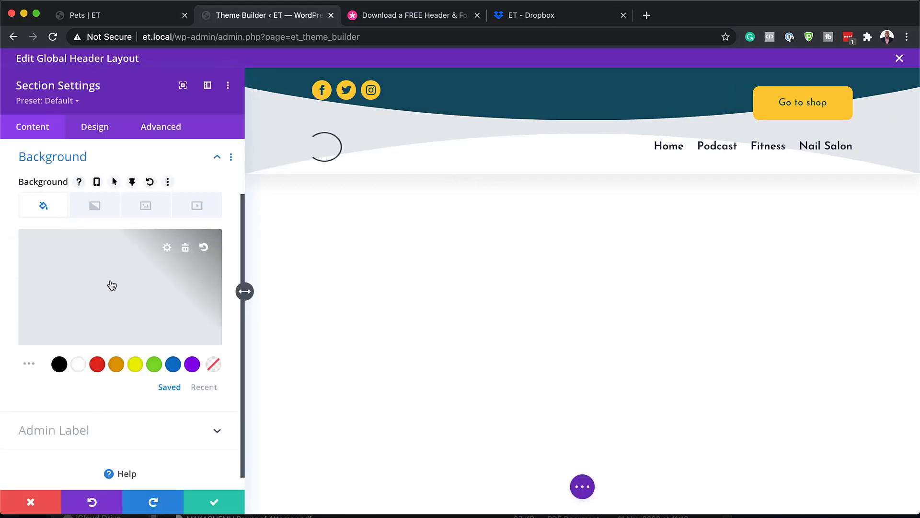
{"action": "left_click", "coordinate": [139, 369]}
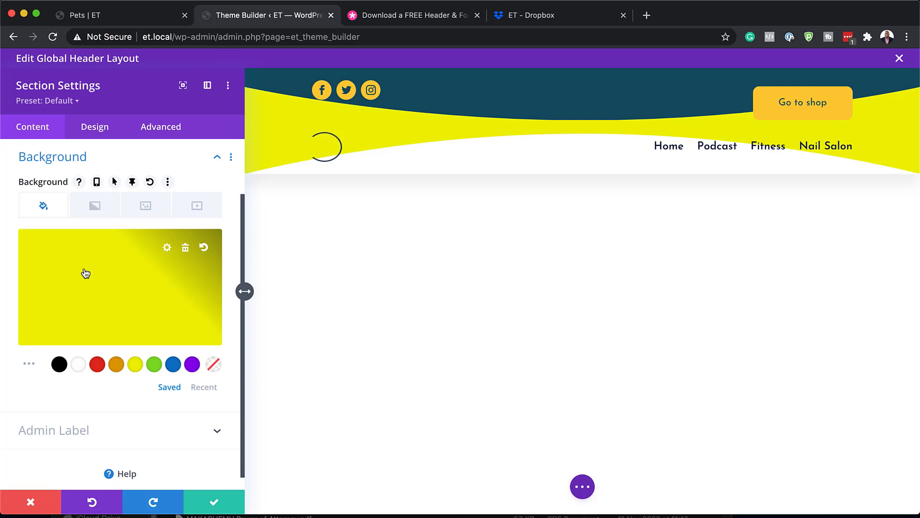
- Try a taller bottom divider in the section's Design options, then discard that height change
{"action": "left_click", "coordinate": [99, 128]}
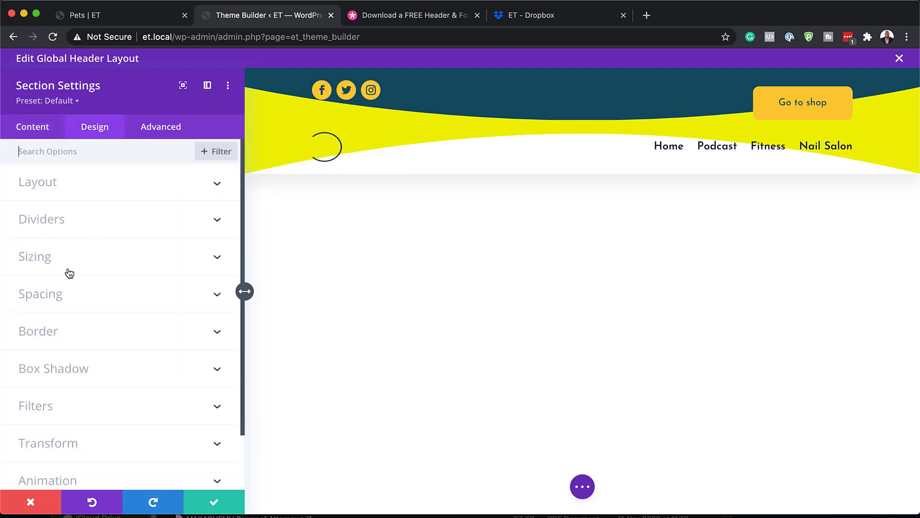
{"action": "left_click", "coordinate": [65, 218]}
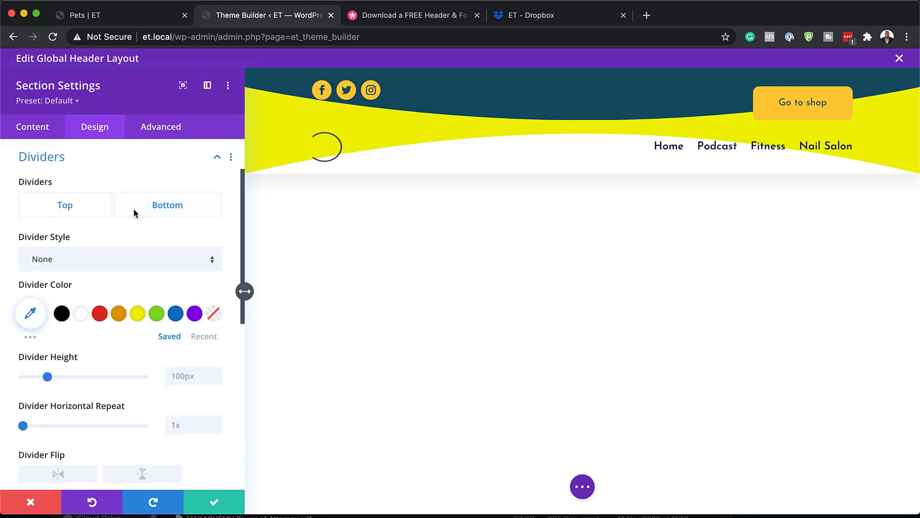
{"action": "left_click", "coordinate": [176, 204]}
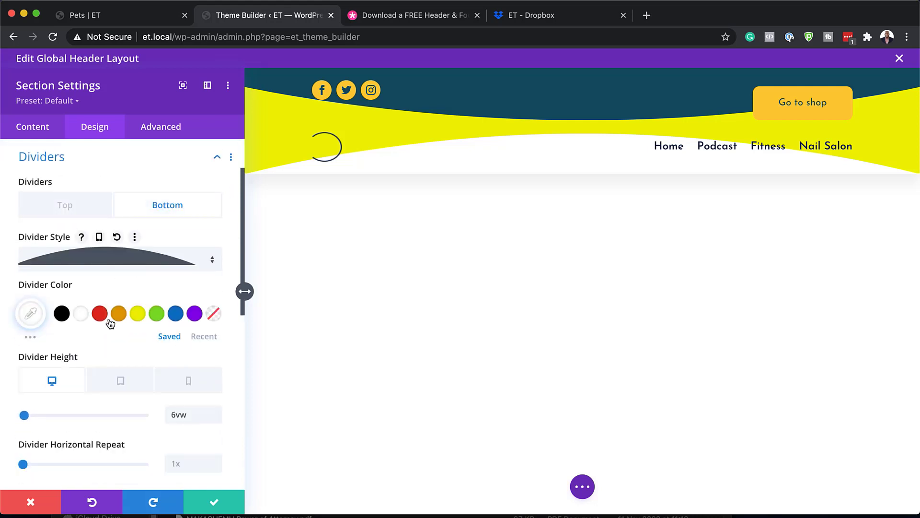
{"action": "left_click_drag", "start_coordinate": [24, 415], "coordinate": [24, 415]}
{"action": "left_click", "coordinate": [39, 504]}
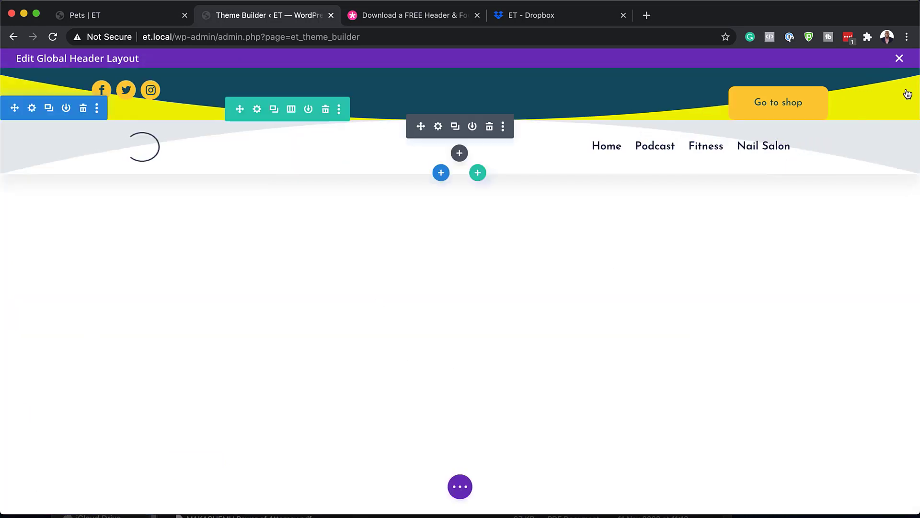
- Exit the header layout via Discard & Exit and open the Global Footer layout for editing
{"action": "left_click", "coordinate": [900, 59]}
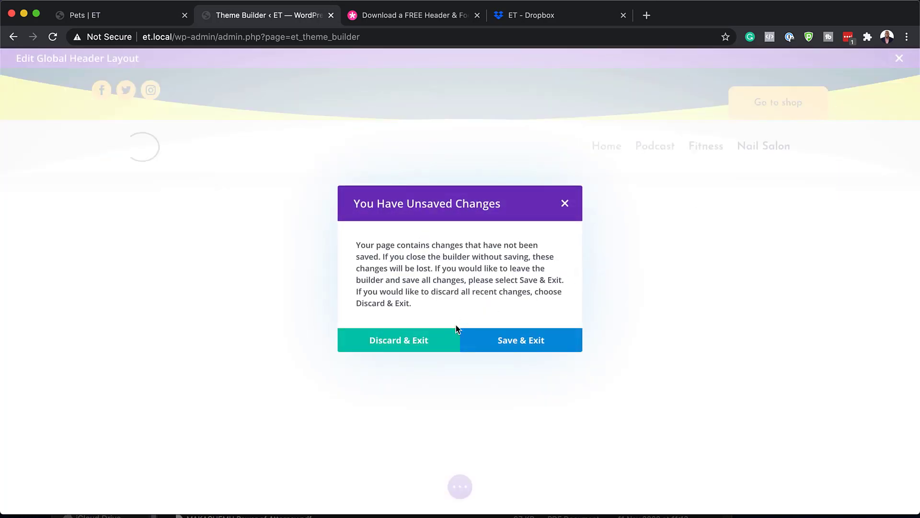
{"action": "left_click", "coordinate": [425, 344]}
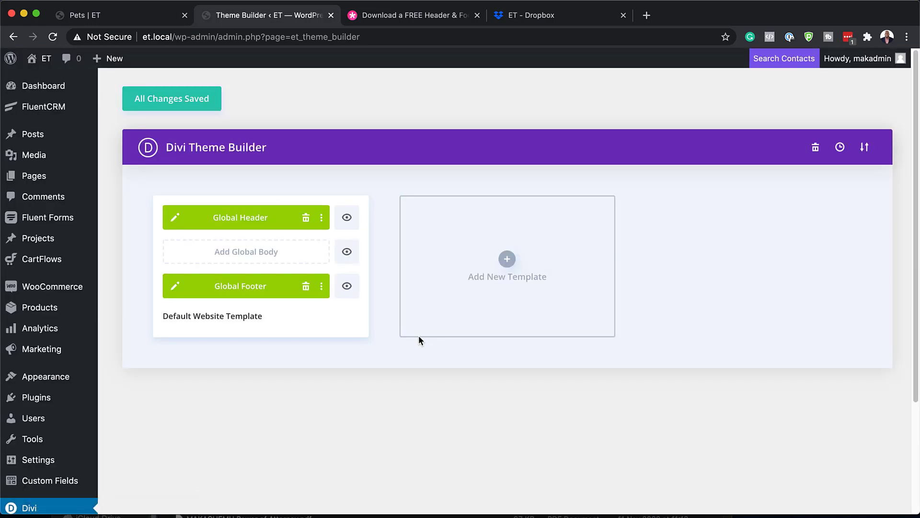
{"action": "left_click", "coordinate": [176, 286]}
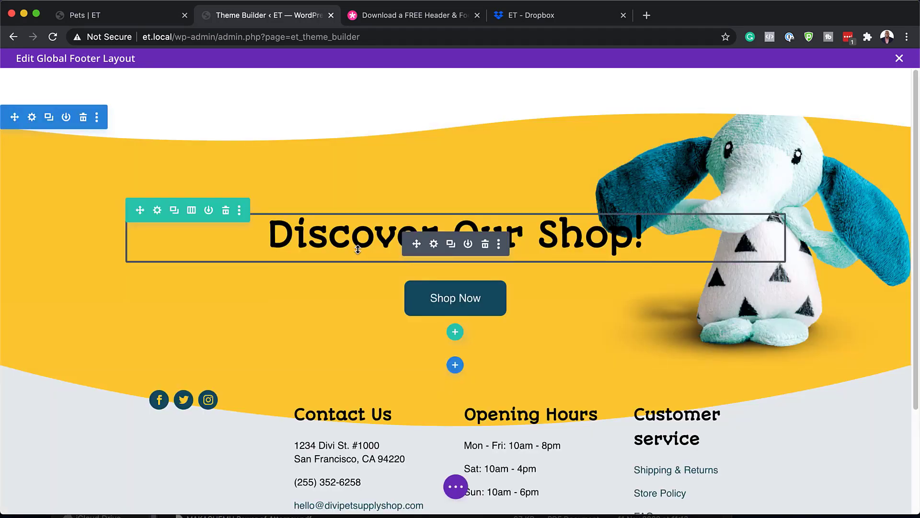
{"action": "left_click", "coordinate": [434, 244]}
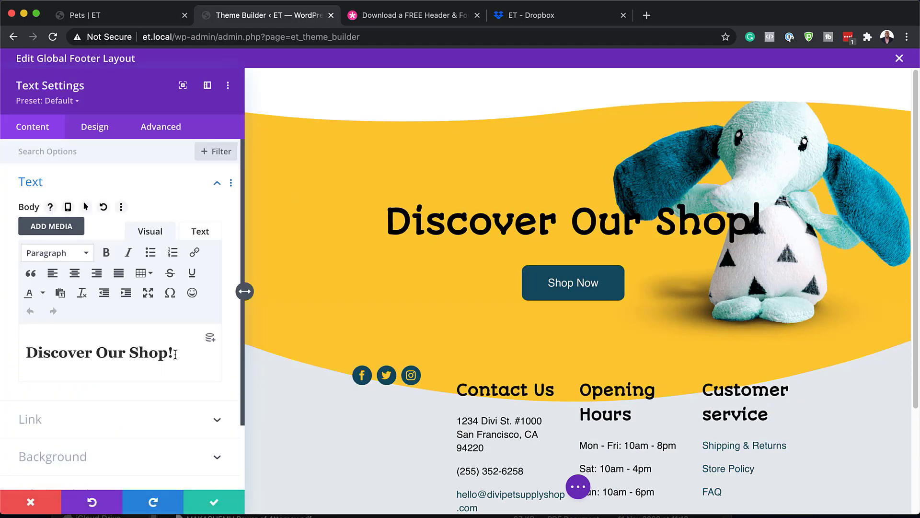
{"action": "left_click_drag", "start_coordinate": [173, 353], "coordinate": [14, 346]}
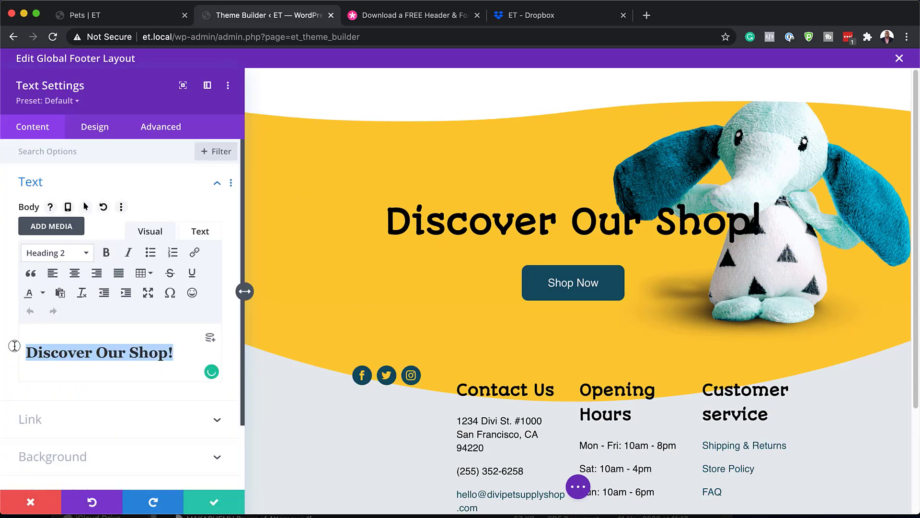
{"action": "left_click", "coordinate": [94, 127]}
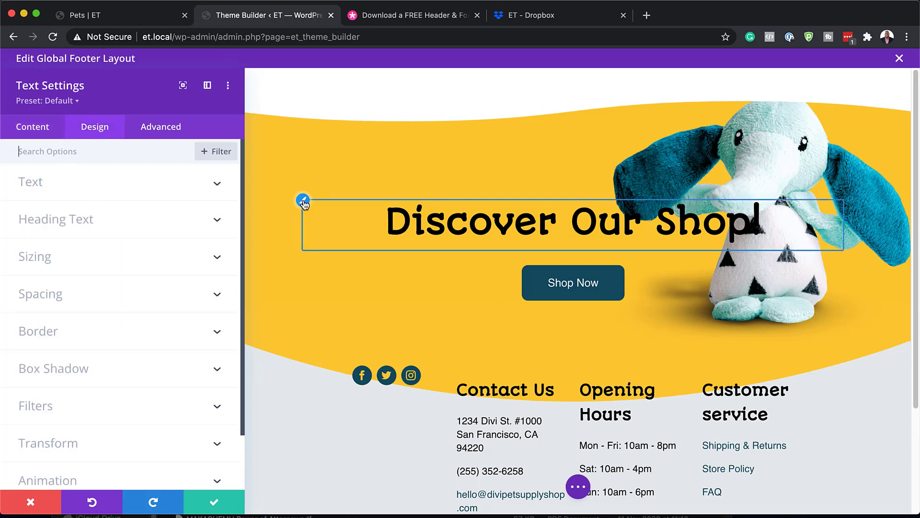
{"action": "left_click", "coordinate": [304, 205]}
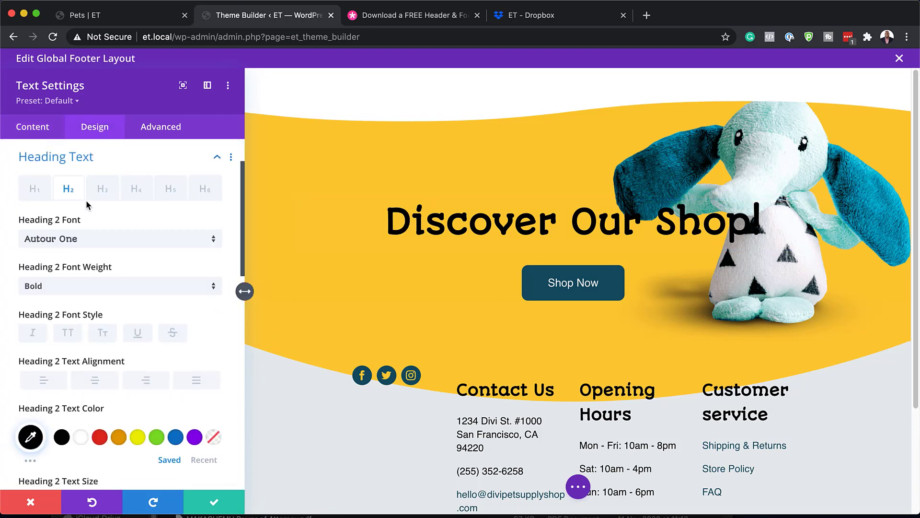
{"action": "left_click", "coordinate": [102, 240]}
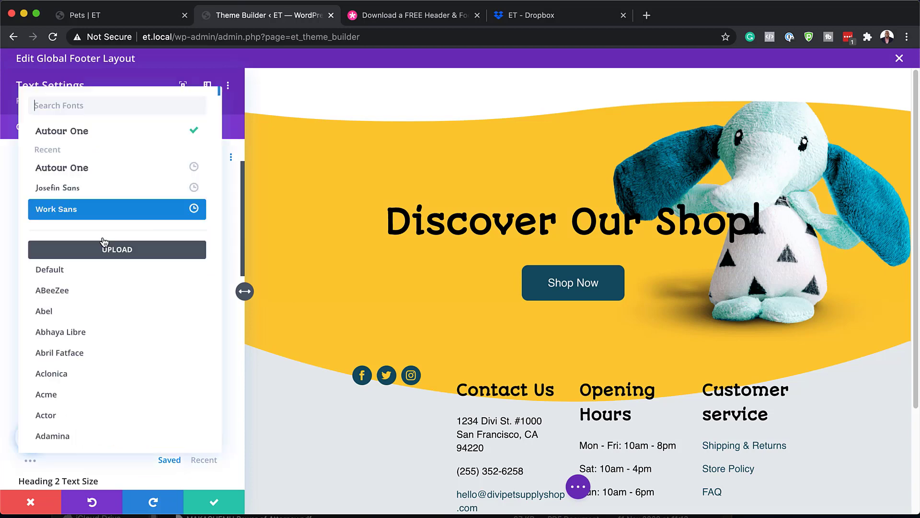
{"action": "left_click", "coordinate": [103, 192]}
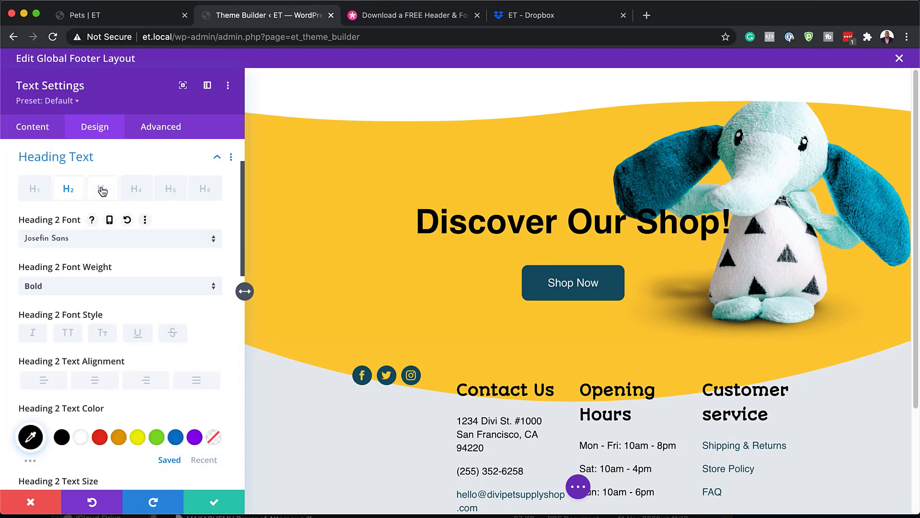
{"action": "left_click", "coordinate": [31, 502]}
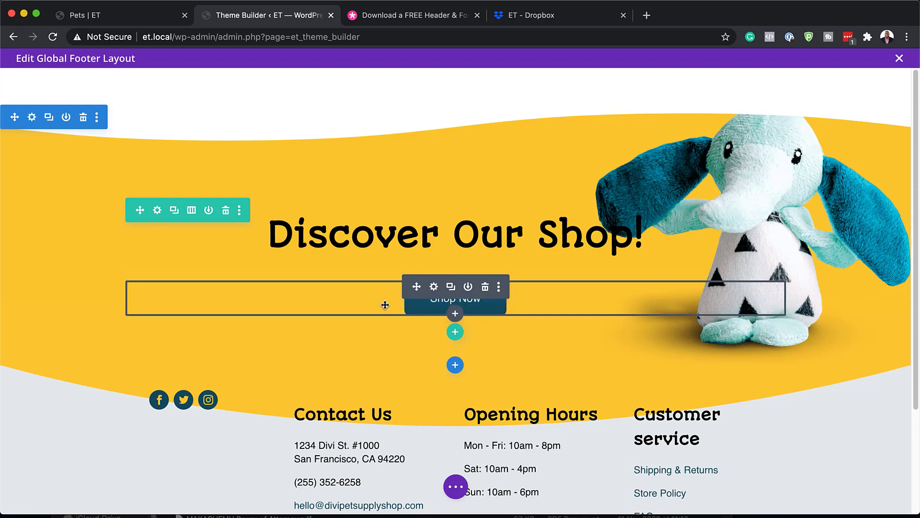
{"action": "scroll", "coordinate": [339, 440], "scroll_direction": "down", "scroll_amount": 1}
{"action": "scroll", "coordinate": [340, 440], "scroll_direction": "down", "scroll_amount": 3}
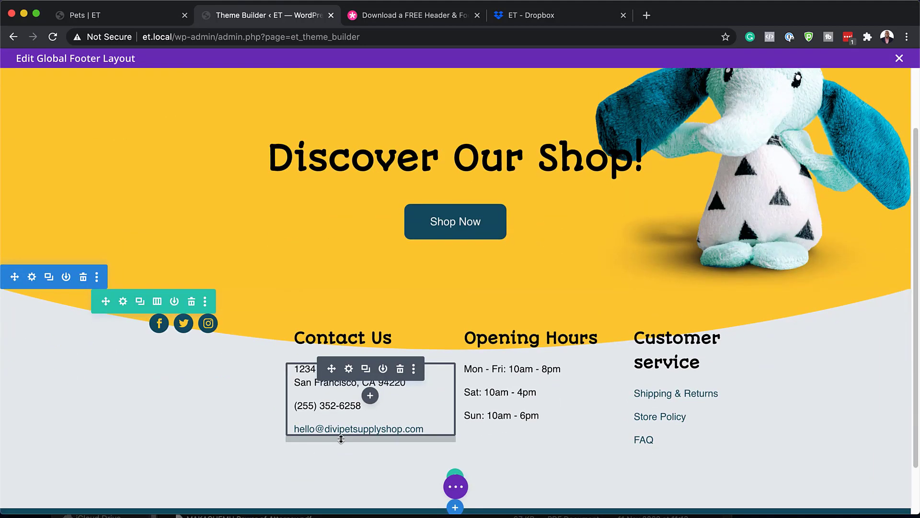
{"action": "left_click", "coordinate": [349, 369]}
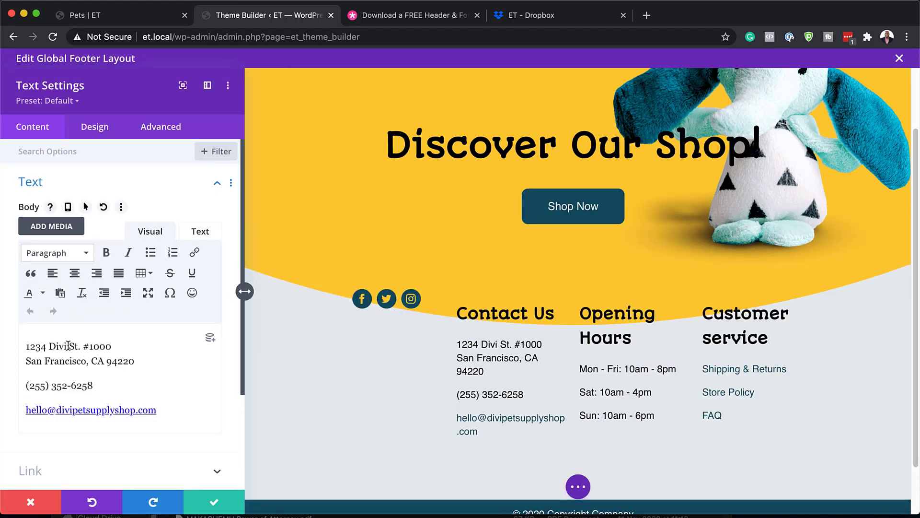
{"action": "left_click_drag", "start_coordinate": [68, 346], "coordinate": [50, 345]}
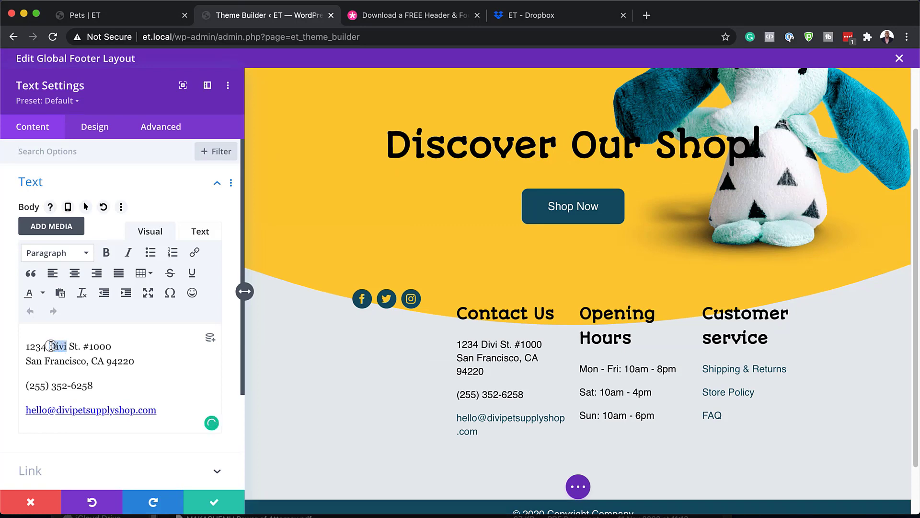
{"action": "type", "text": "Ma"}
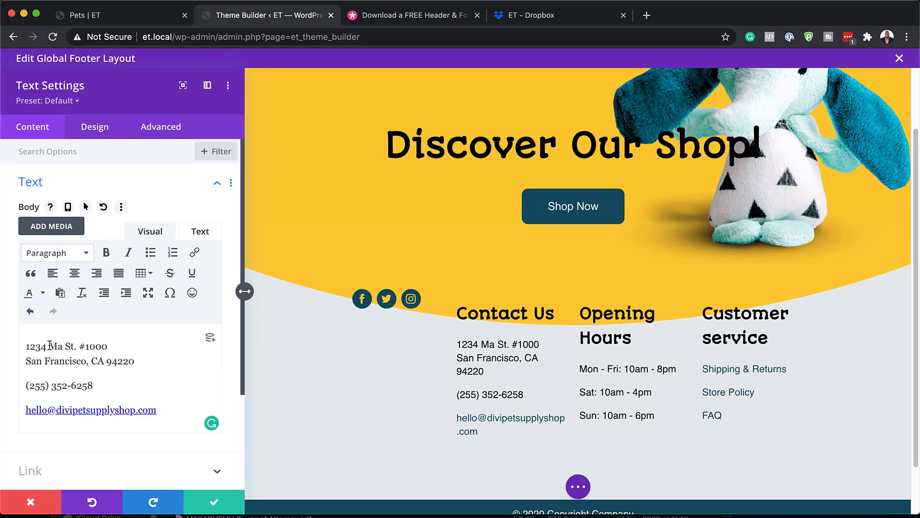
{"action": "type", "text": "k"}
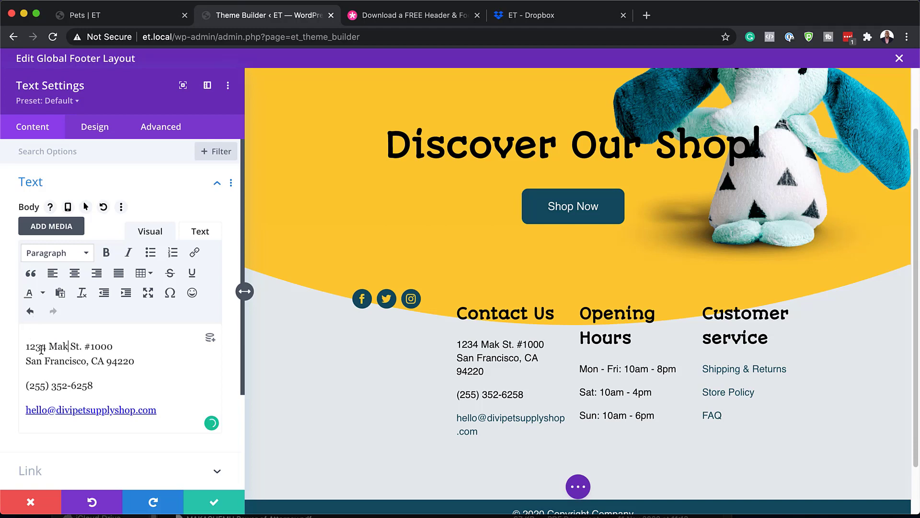
{"action": "left_click_drag", "start_coordinate": [36, 346], "coordinate": [45, 347]}
{"action": "type", "text": "99"}
{"action": "left_click_drag", "start_coordinate": [52, 387], "coordinate": [98, 388]}
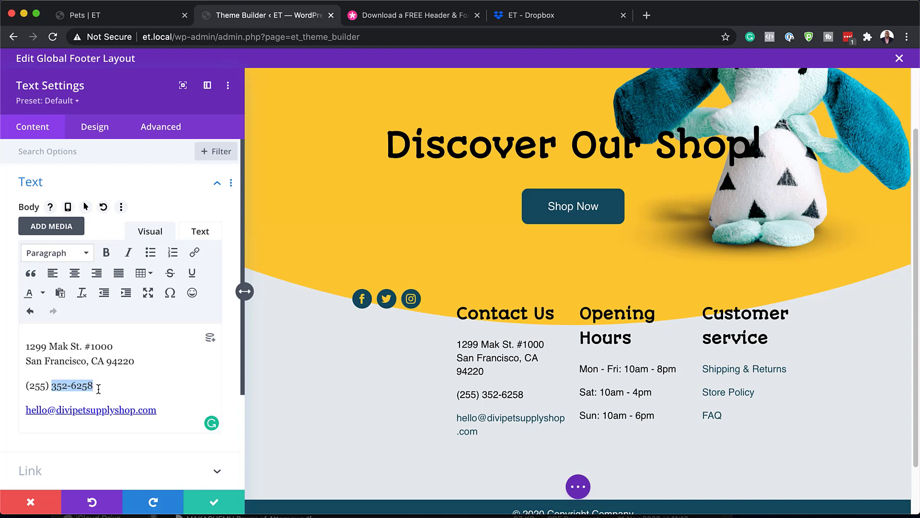
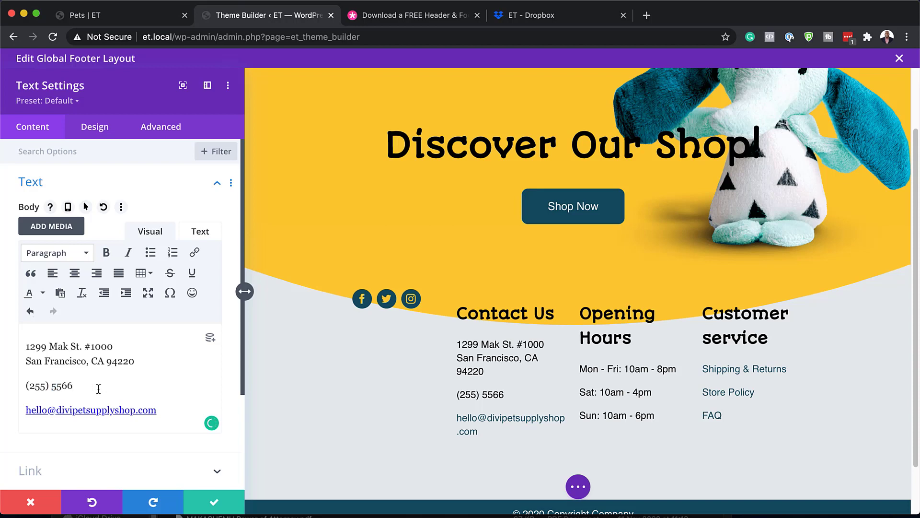
{"action": "left_click_drag", "start_coordinate": [165, 413], "coordinate": [25, 412]}
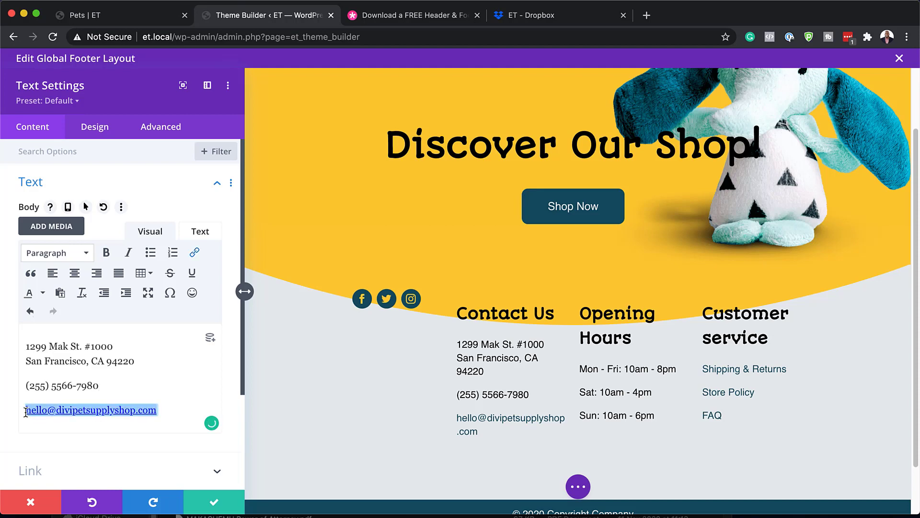
{"action": "left_click", "coordinate": [29, 501]}
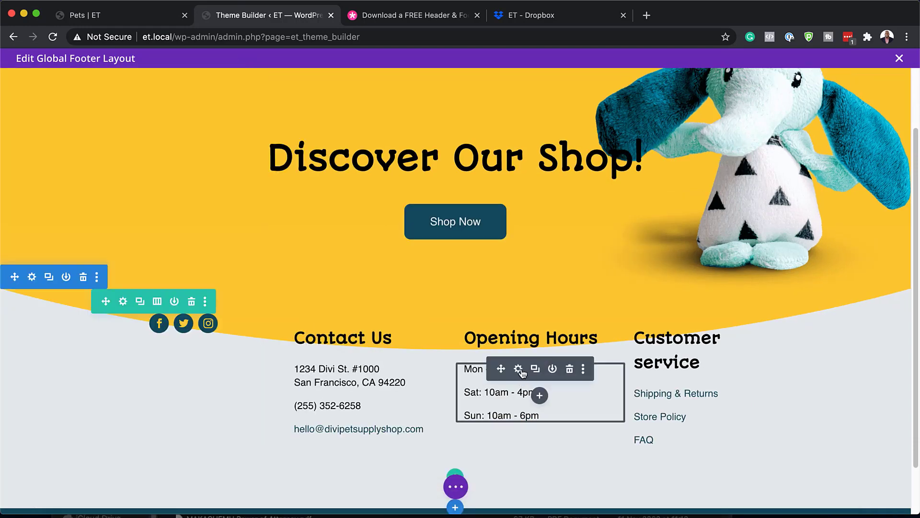
{"action": "left_click", "coordinate": [519, 369]}
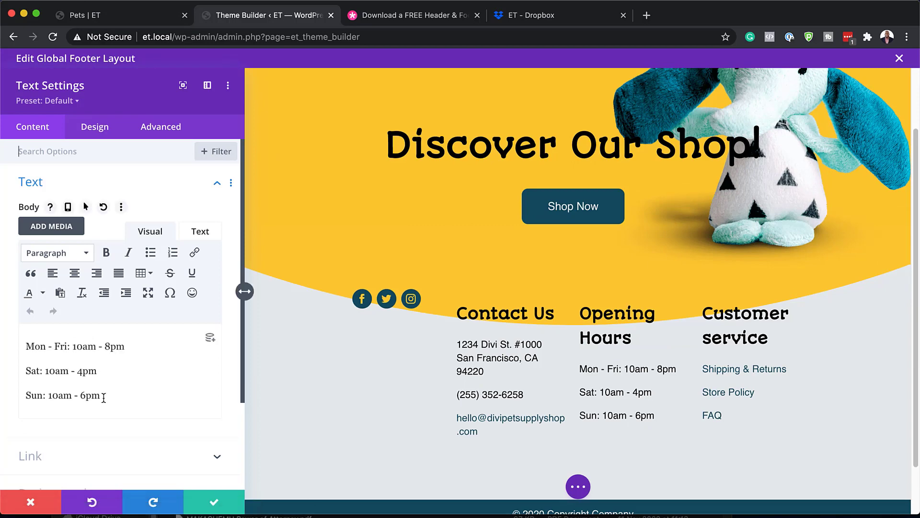
{"action": "left_click_drag", "start_coordinate": [104, 397], "coordinate": [13, 343]}
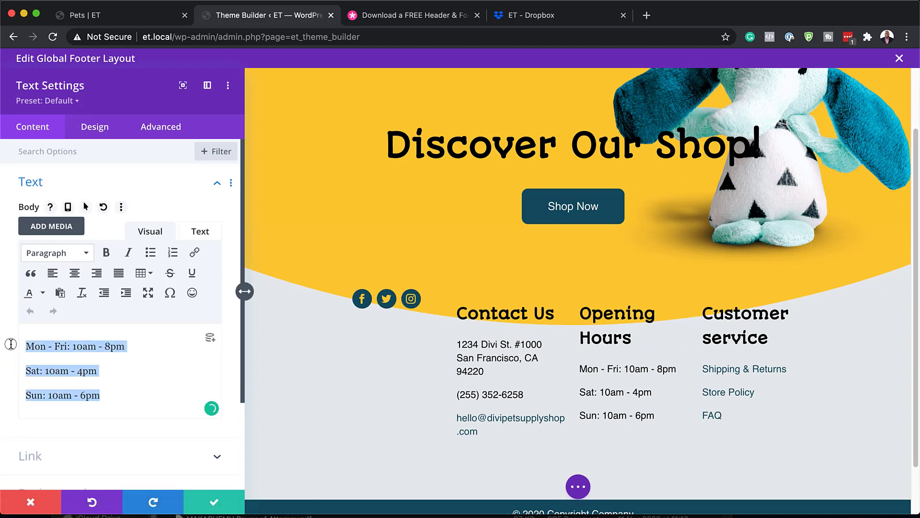
{"action": "left_click", "coordinate": [30, 499]}
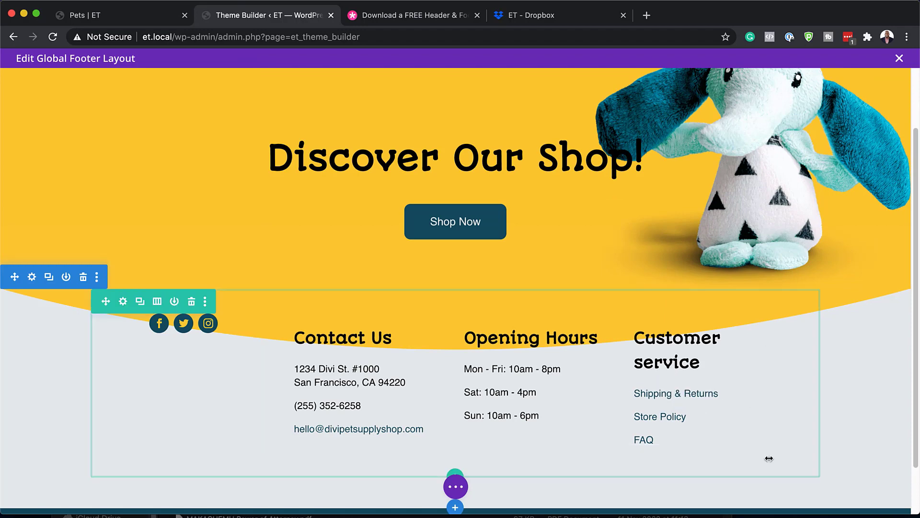
{"action": "left_click", "coordinate": [688, 394]}
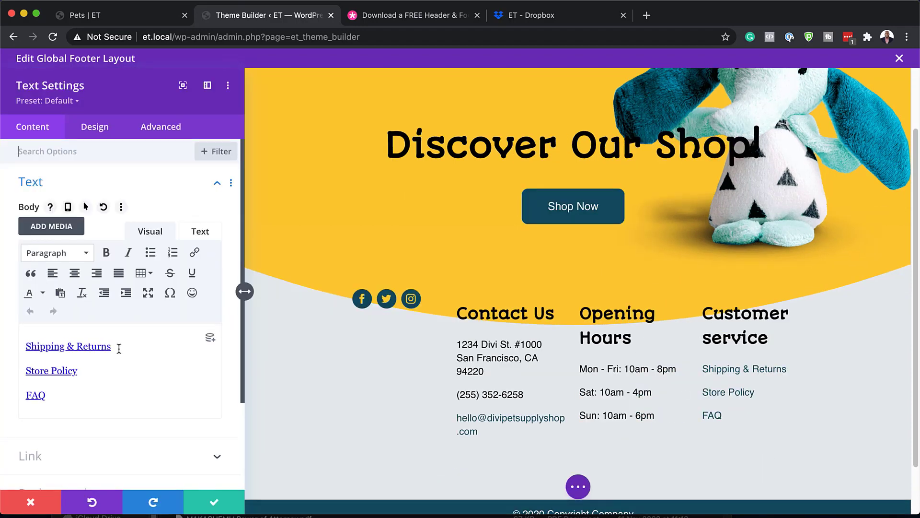
{"action": "left_click_drag", "start_coordinate": [112, 347], "coordinate": [5, 339]}
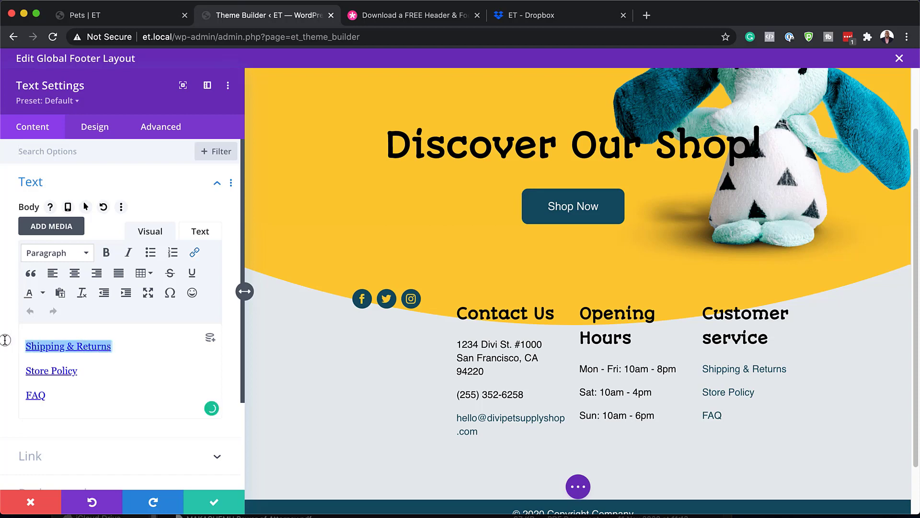
{"action": "left_click", "coordinate": [195, 253]}
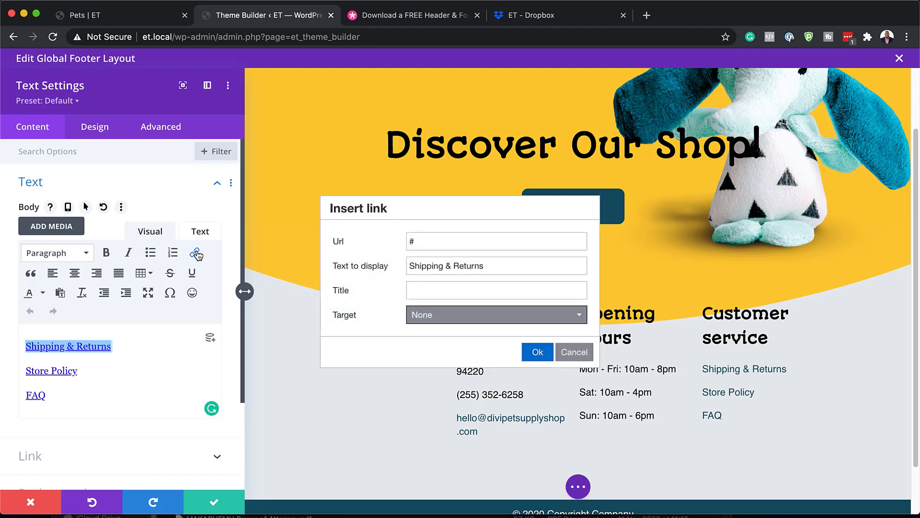
{"action": "left_click", "coordinate": [424, 242]}
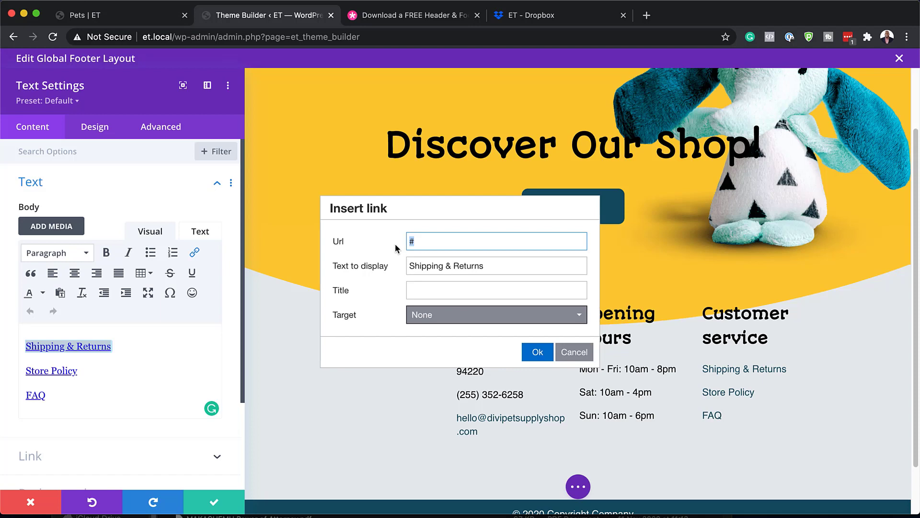
{"action": "double_click", "coordinate": [490, 267]}
{"action": "left_click", "coordinate": [491, 267]}
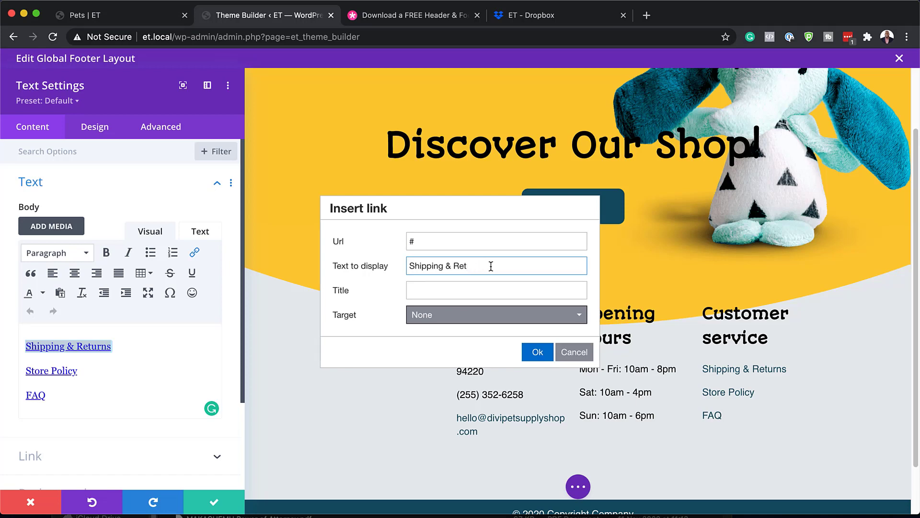
{"action": "left_click", "coordinate": [536, 351]}
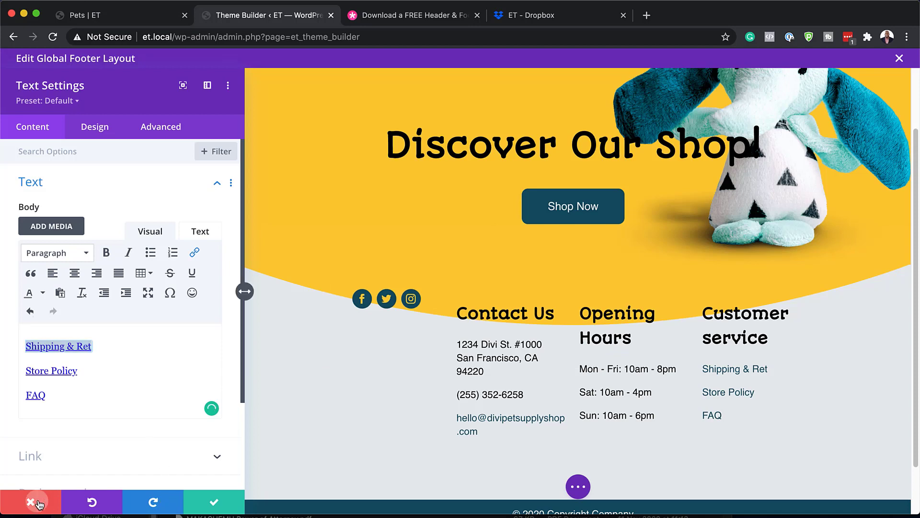
{"action": "left_click", "coordinate": [34, 501]}
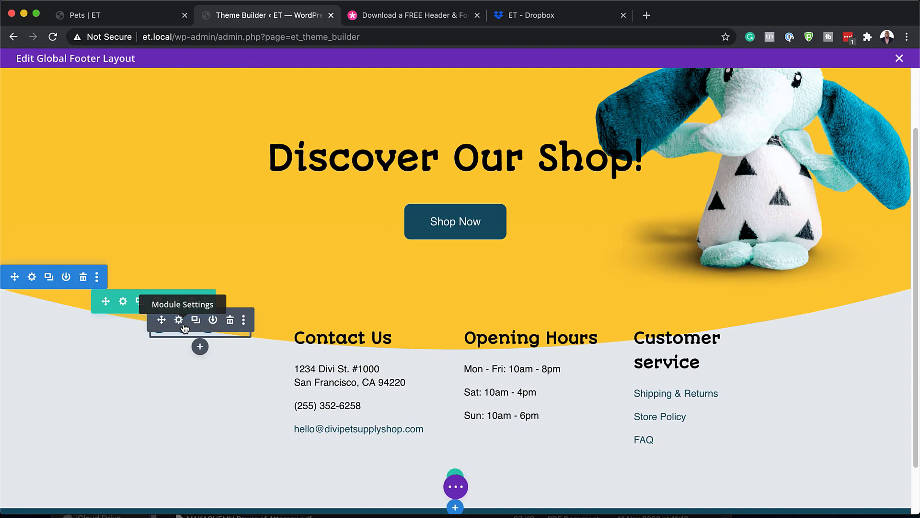
- Remove the elephant background image from the yellow footer section
{"action": "scroll", "coordinate": [675, 282], "scroll_direction": "up", "scroll_amount": 3}
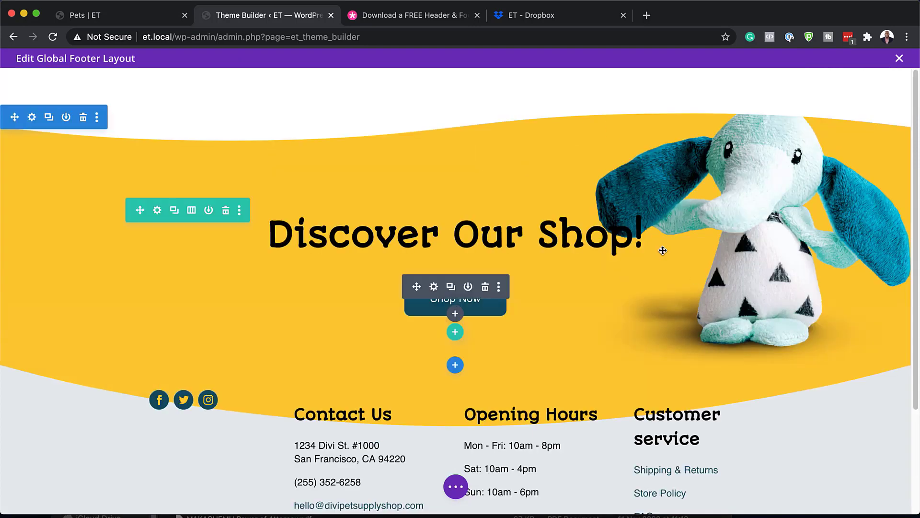
{"action": "left_click", "coordinate": [32, 118]}
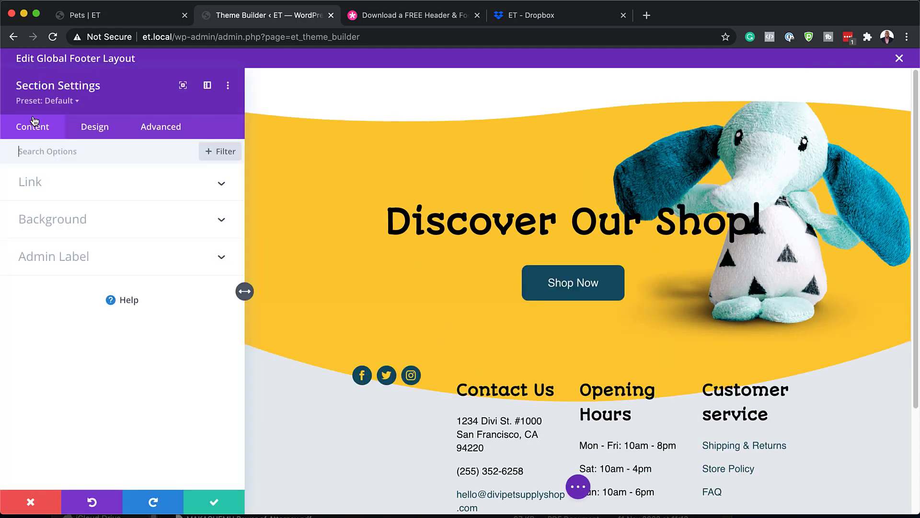
{"action": "left_click", "coordinate": [68, 220]}
{"action": "mouse_move", "coordinate": [67, 222]}
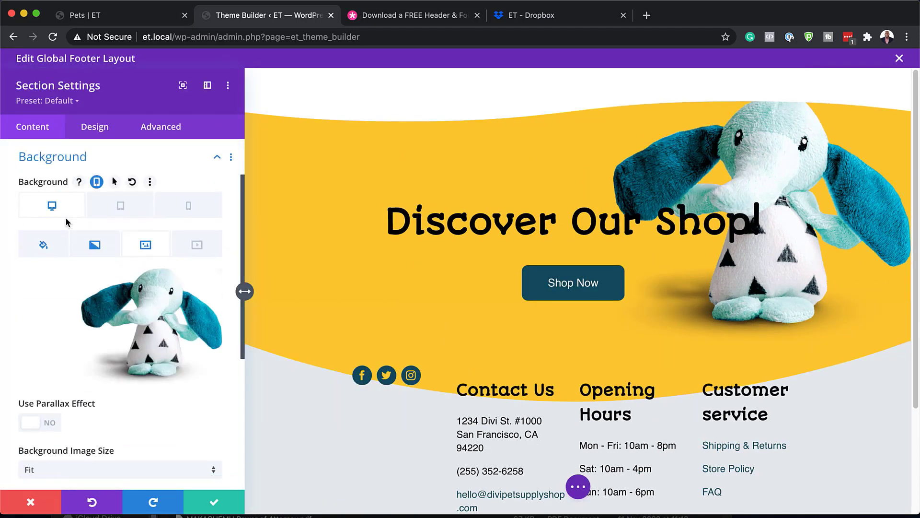
{"action": "mouse_move", "coordinate": [120, 304]}
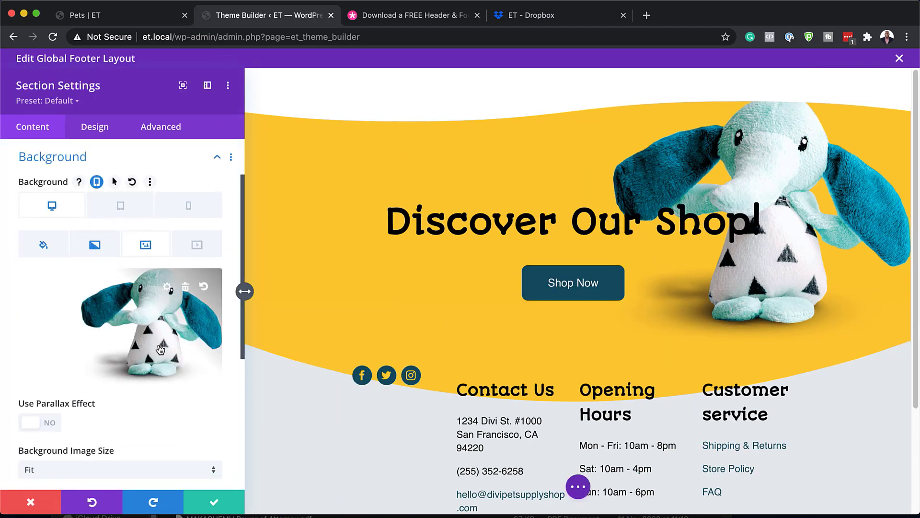
{"action": "left_click", "coordinate": [185, 288]}
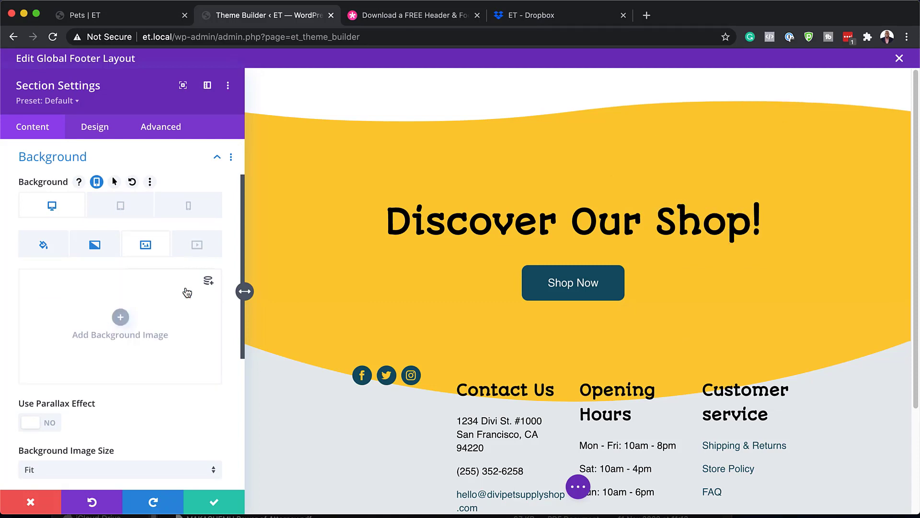
- Set pet-shop-05.png from the Media Library as the section's background image
{"action": "left_click", "coordinate": [120, 317]}
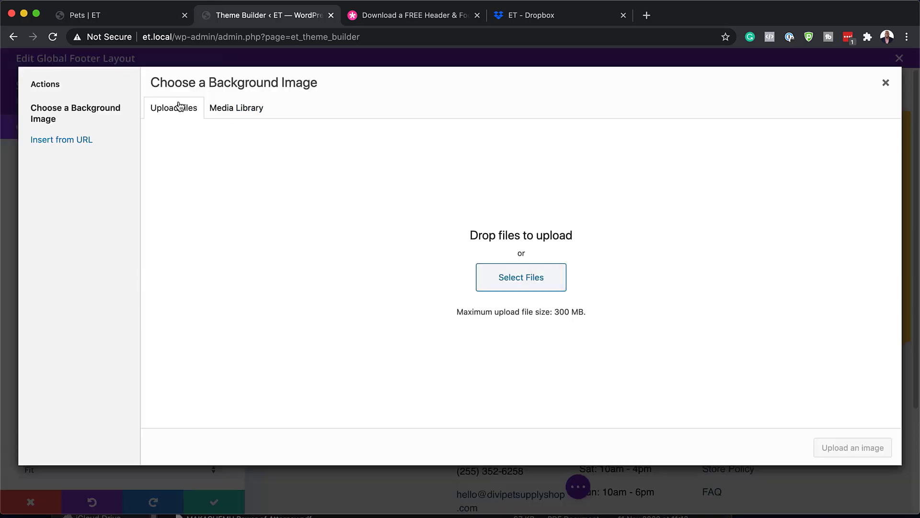
{"action": "left_click", "coordinate": [235, 109]}
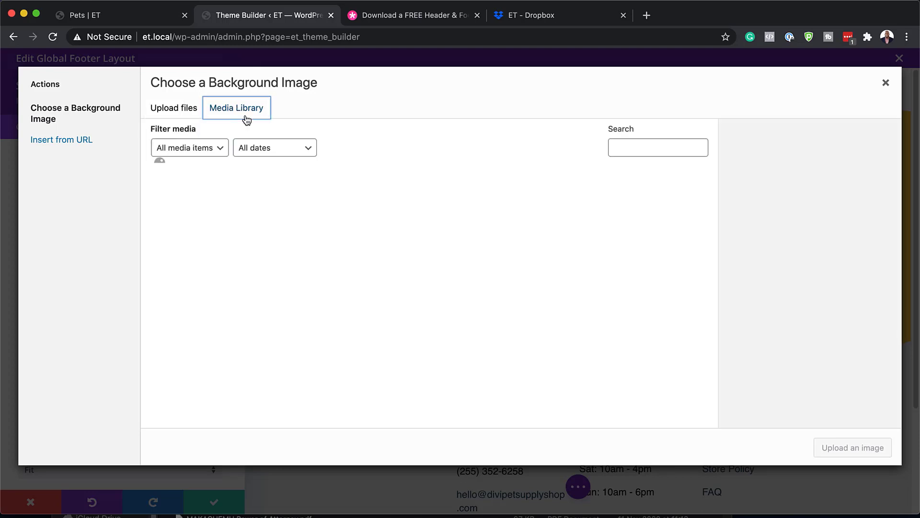
{"action": "left_click", "coordinate": [292, 222]}
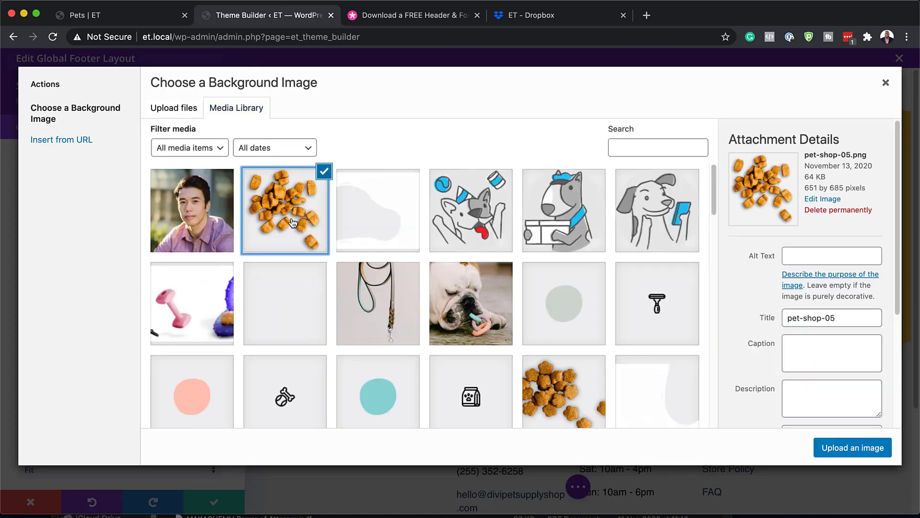
{"action": "left_click", "coordinate": [858, 446]}
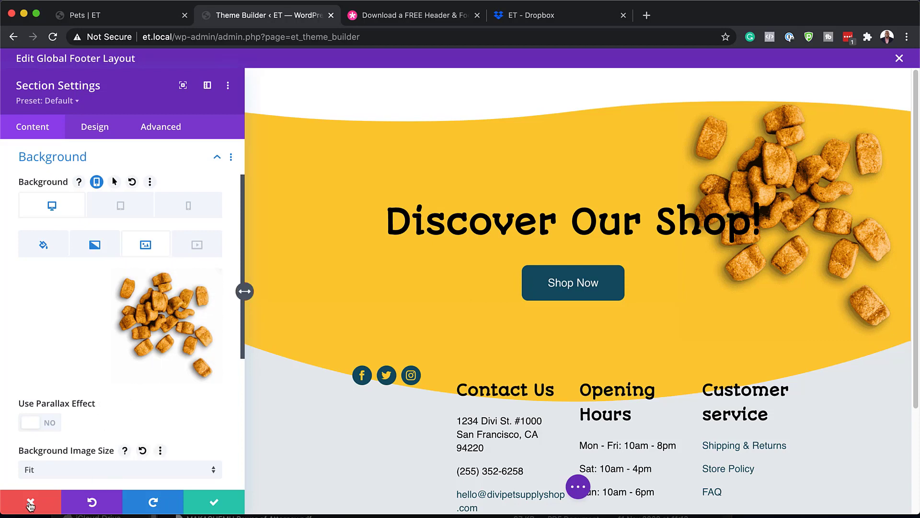
{"action": "left_click", "coordinate": [98, 127]}
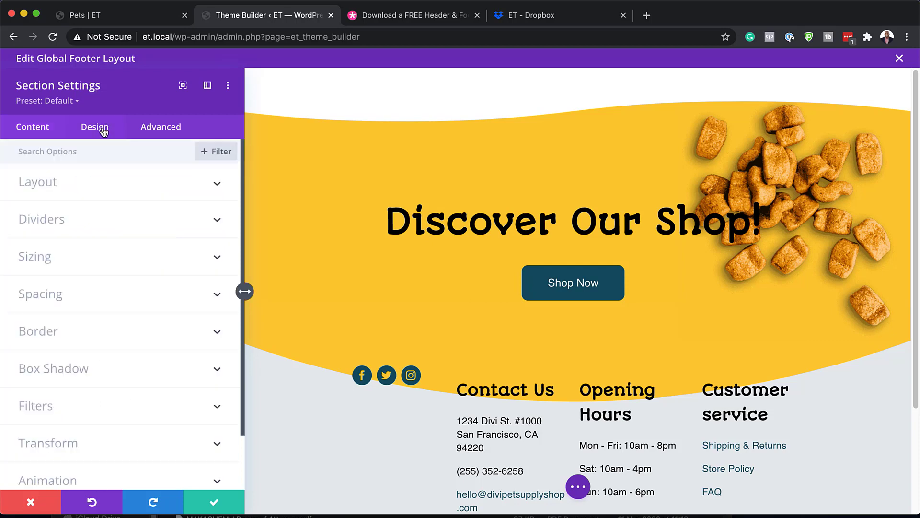
- Try red then white for the top divider, view the bottom divider, then discard all section changes
{"action": "left_click", "coordinate": [62, 219]}
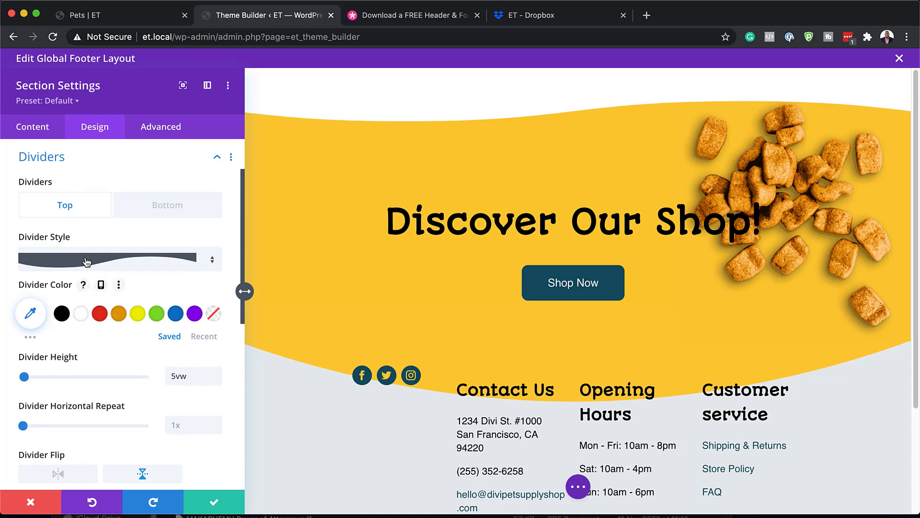
{"action": "left_click", "coordinate": [102, 316]}
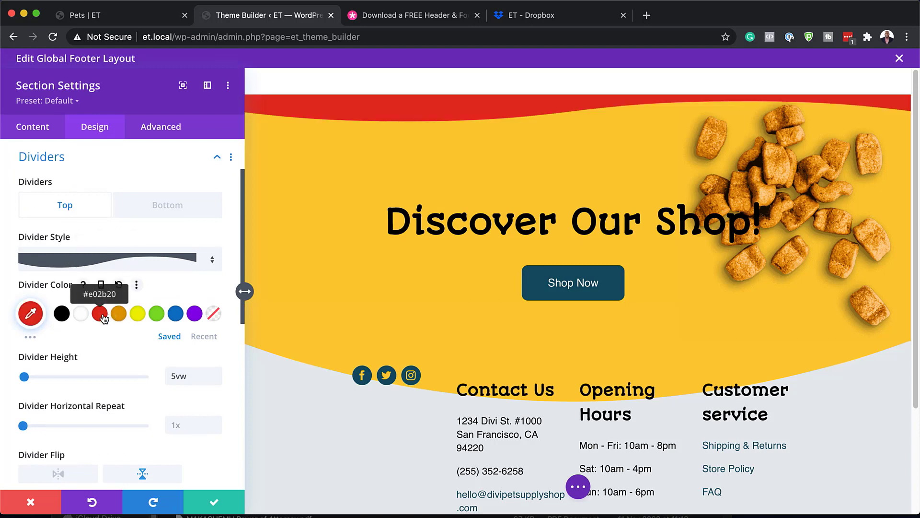
{"action": "left_click", "coordinate": [82, 316]}
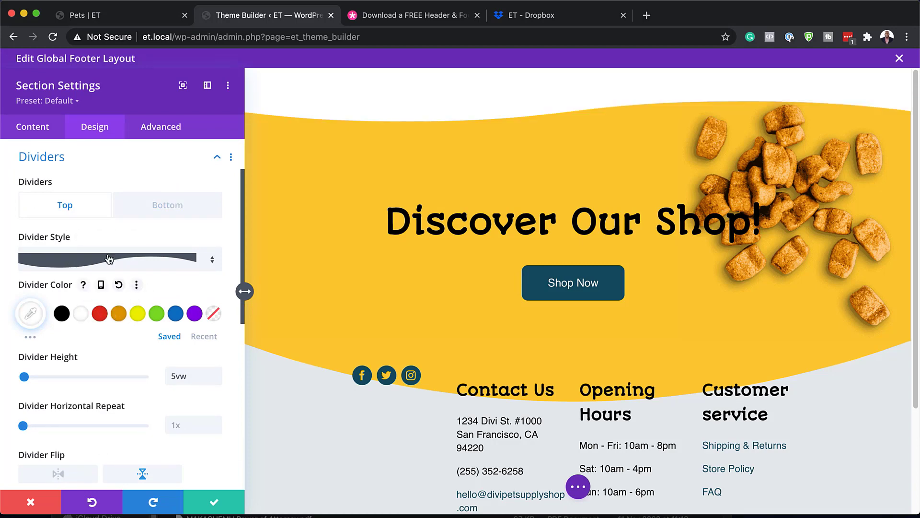
{"action": "left_click", "coordinate": [172, 211]}
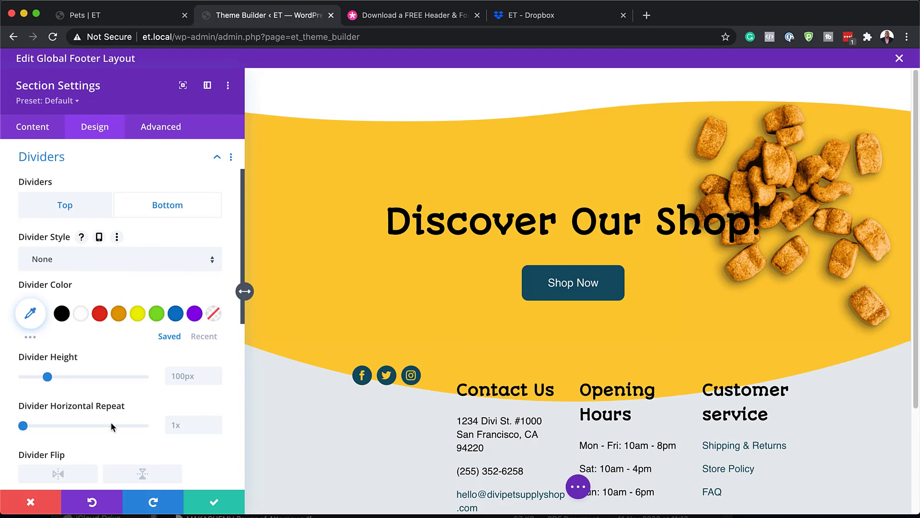
{"action": "left_click", "coordinate": [35, 505]}
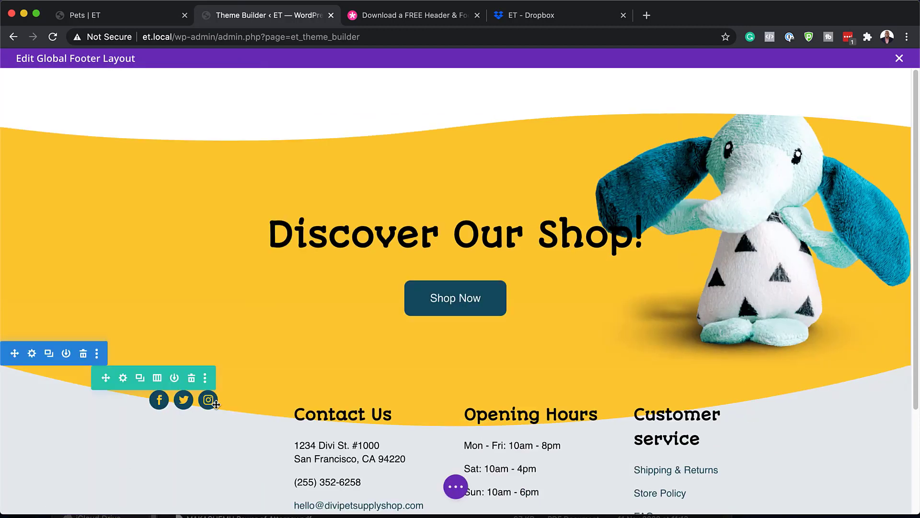